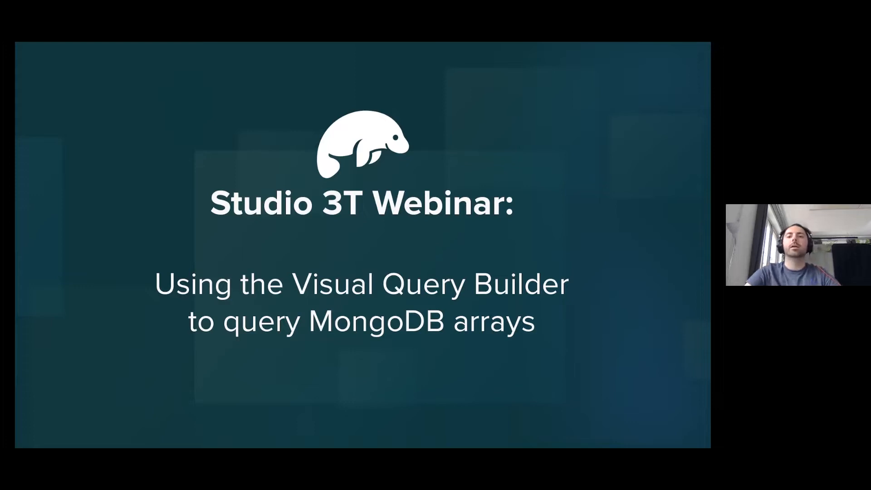
# - Leave the full-screen slideshow so the title slide shows in a window
pyautogui.press('Escape')
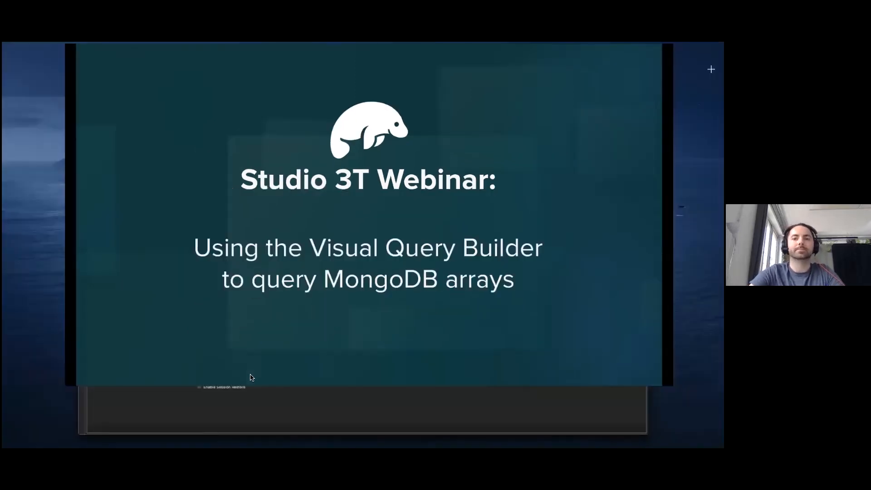
# - Switch to Studio 3T, keep the Dark theme, and open customers2kplusplus from Berlin's Collections
pyautogui.click(295, 254)
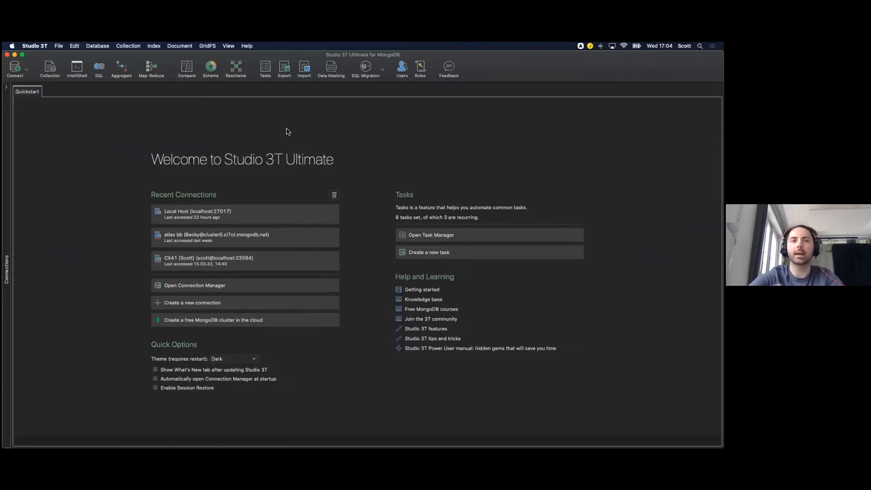
pyautogui.click(257, 358)
pyautogui.click(257, 358)
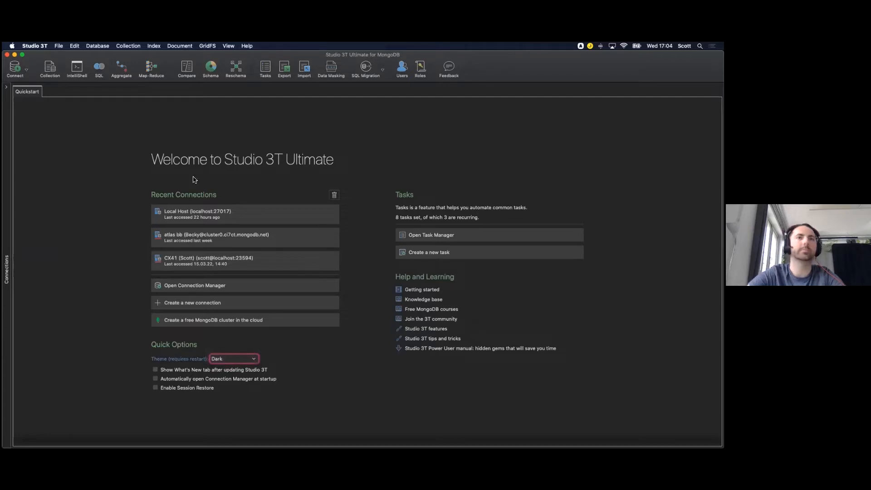
pyautogui.click(4, 92)
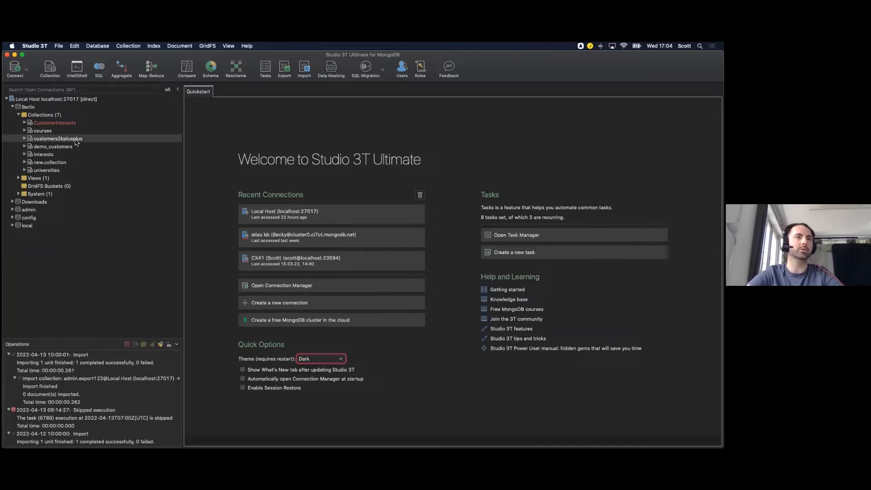
pyautogui.moveTo(57, 139)
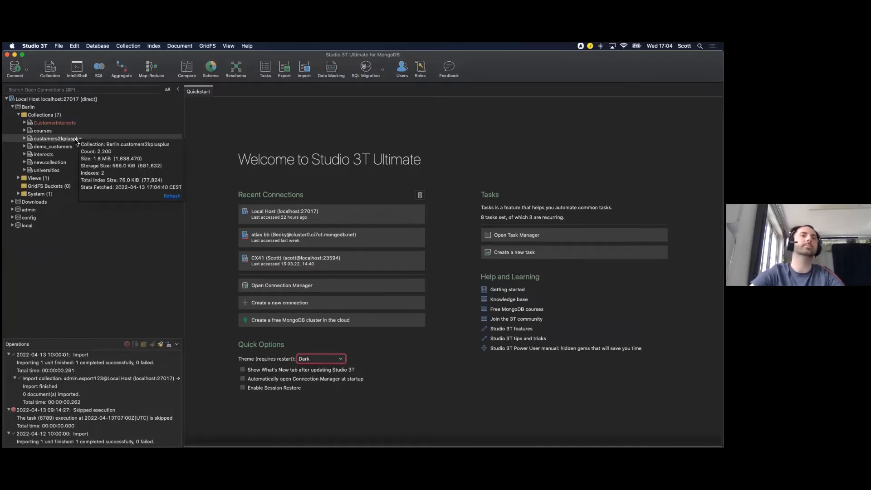
pyautogui.doubleClick(58, 139)
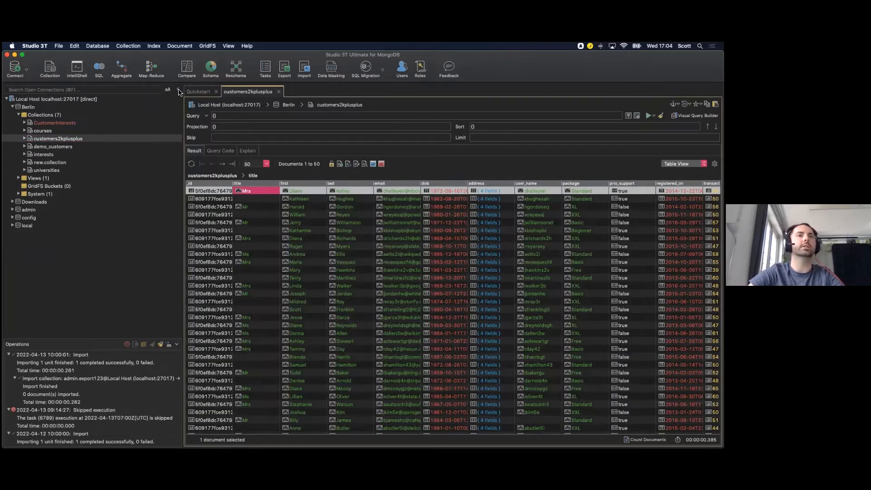
# - Hide the connections panel so the customers2kplusplus results fill the window
pyautogui.press('super+shift+l')
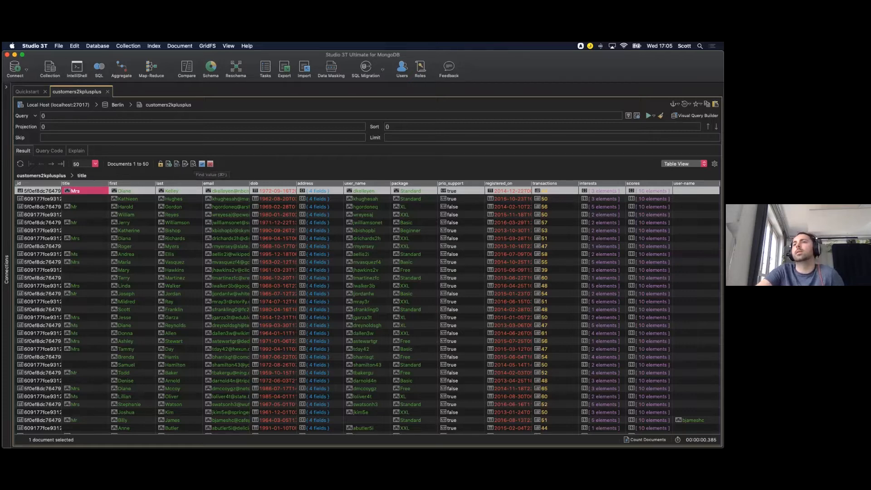
pyautogui.click(677, 163)
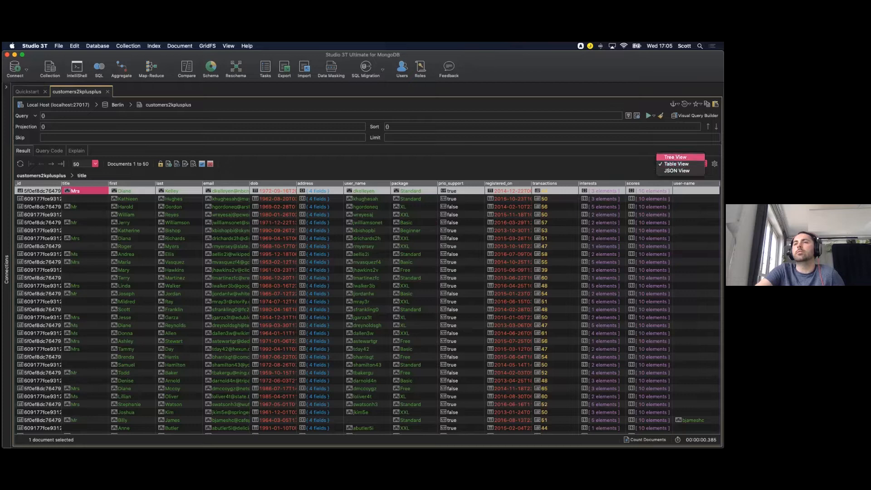
pyautogui.click(675, 157)
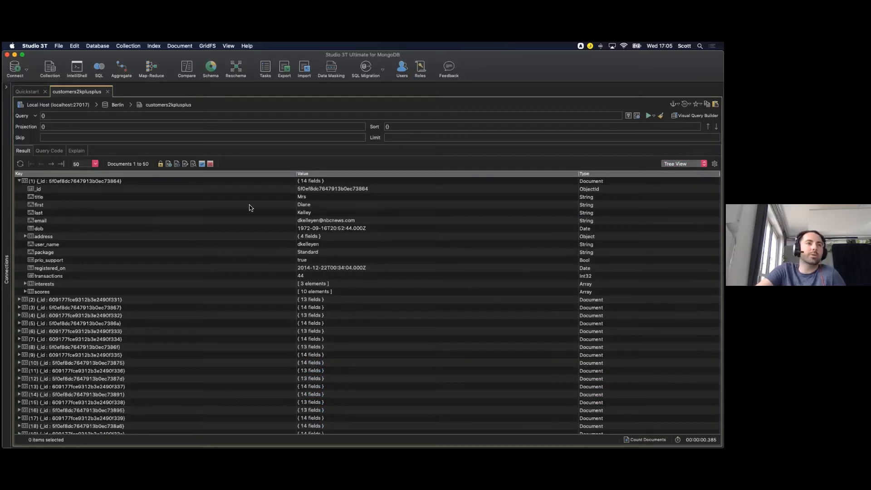
pyautogui.click(25, 236)
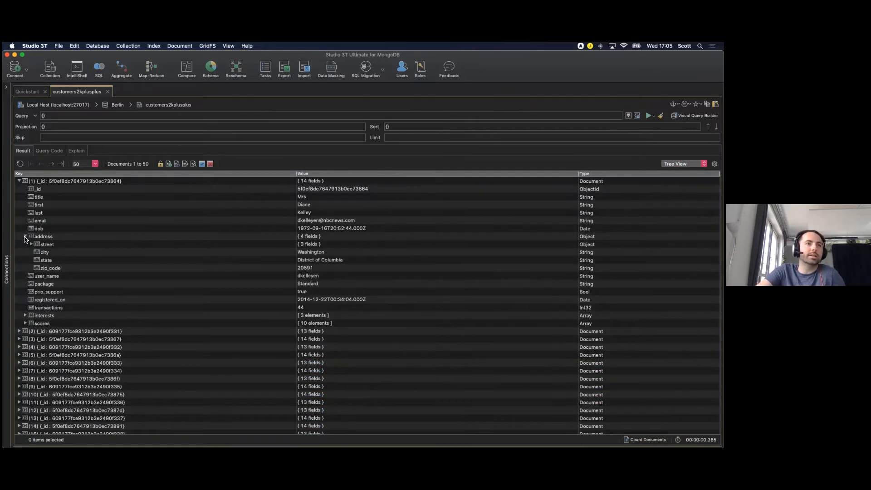
pyautogui.click(31, 315)
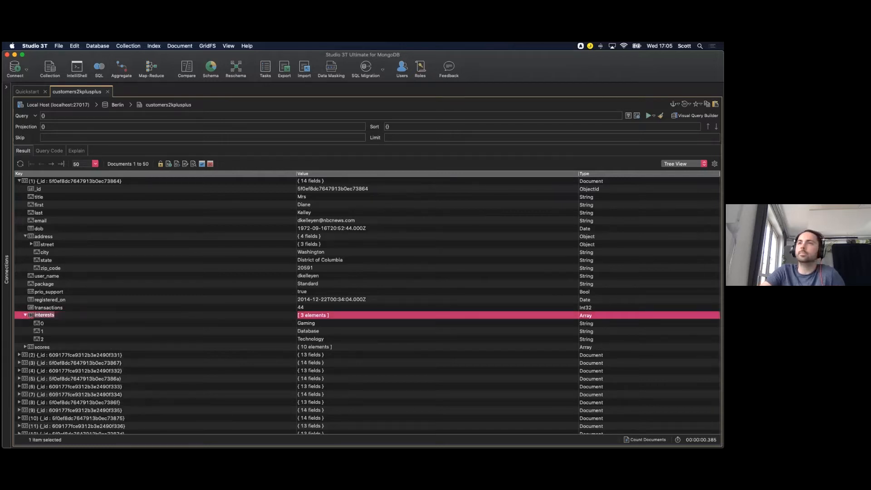
pyautogui.click(684, 163)
pyautogui.click(677, 177)
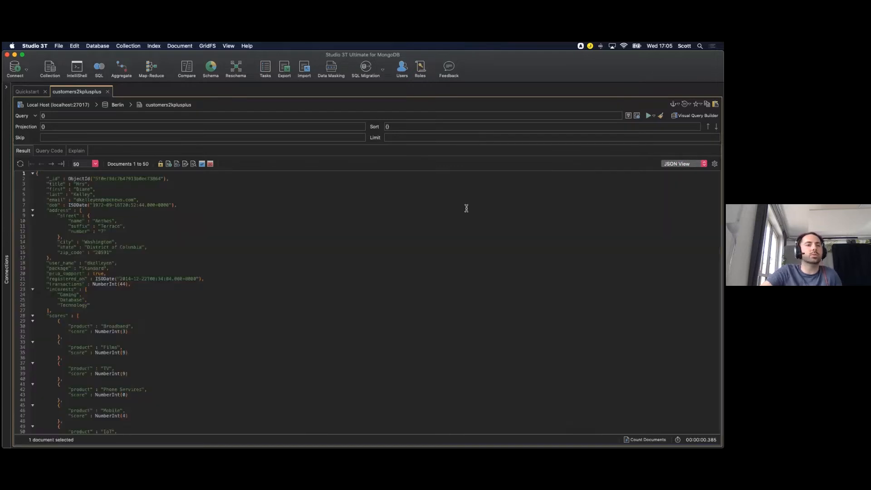
pyautogui.click(684, 164)
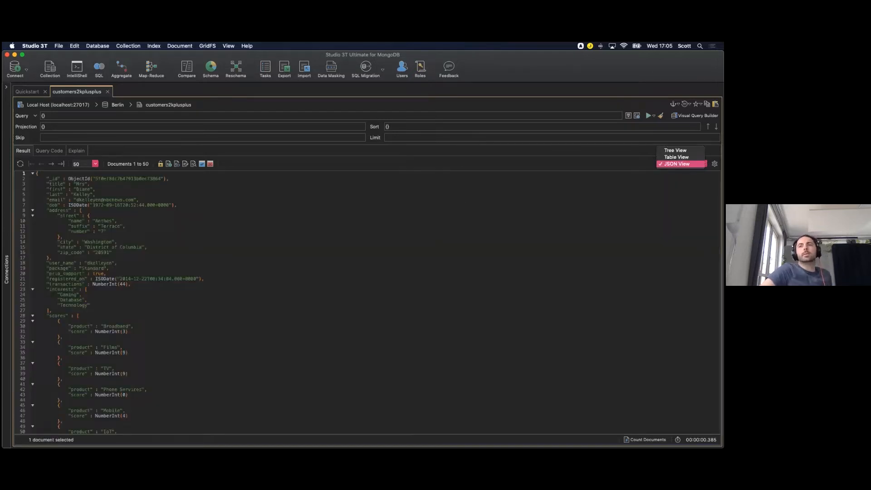
pyautogui.click(677, 155)
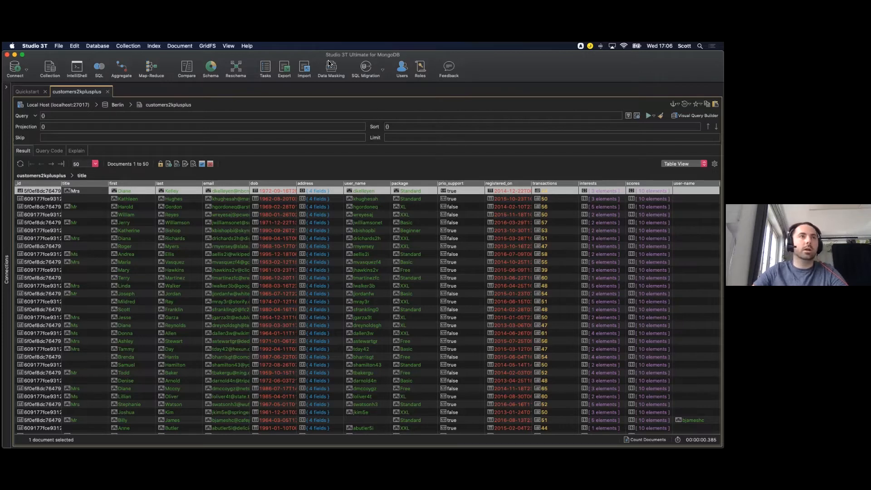
pyautogui.click(35, 46)
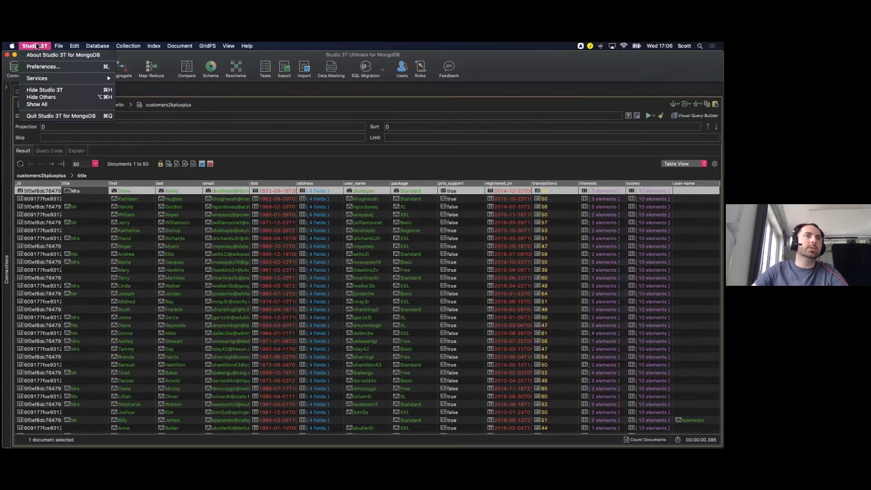
pyautogui.click(40, 66)
pyautogui.click(238, 139)
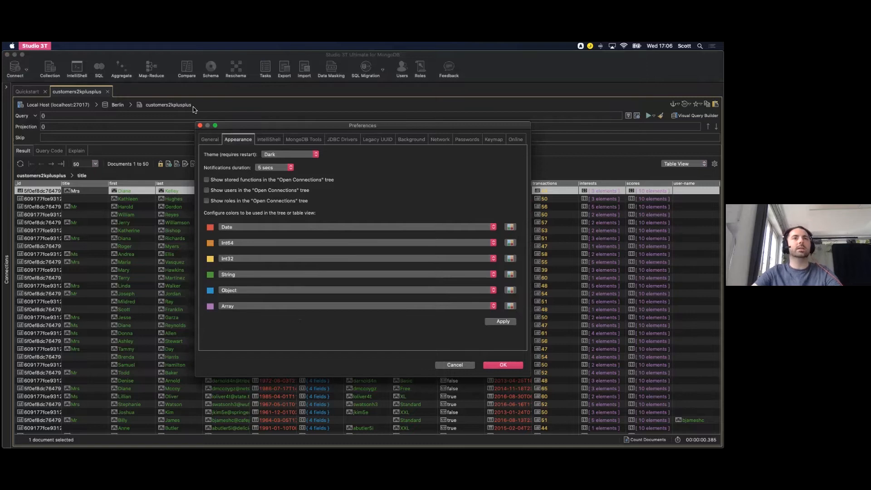
pyautogui.click(199, 125)
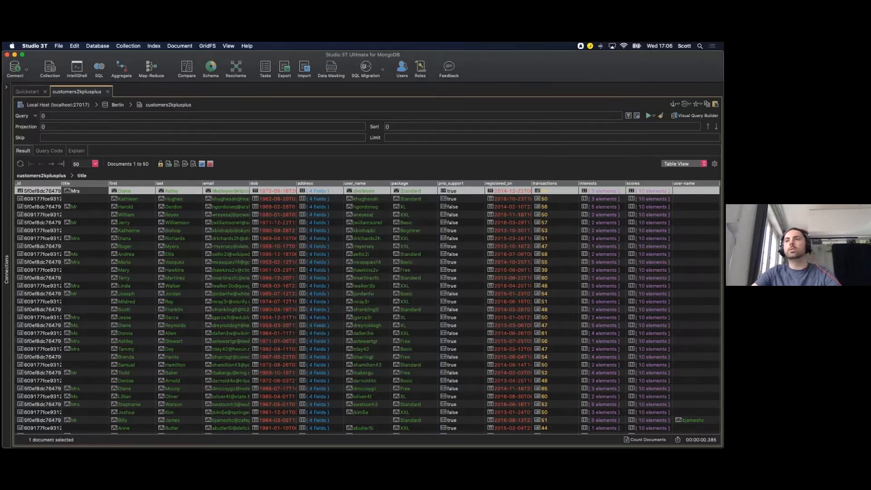
pyautogui.click(714, 164)
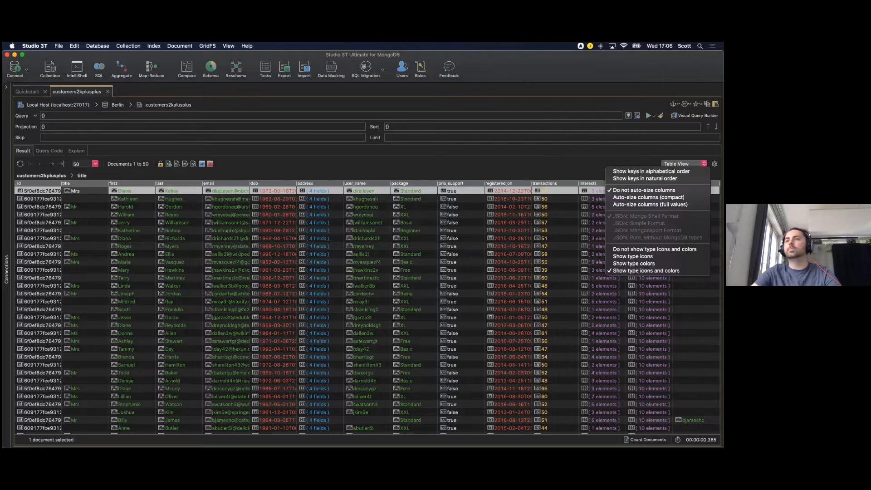
pyautogui.click(654, 249)
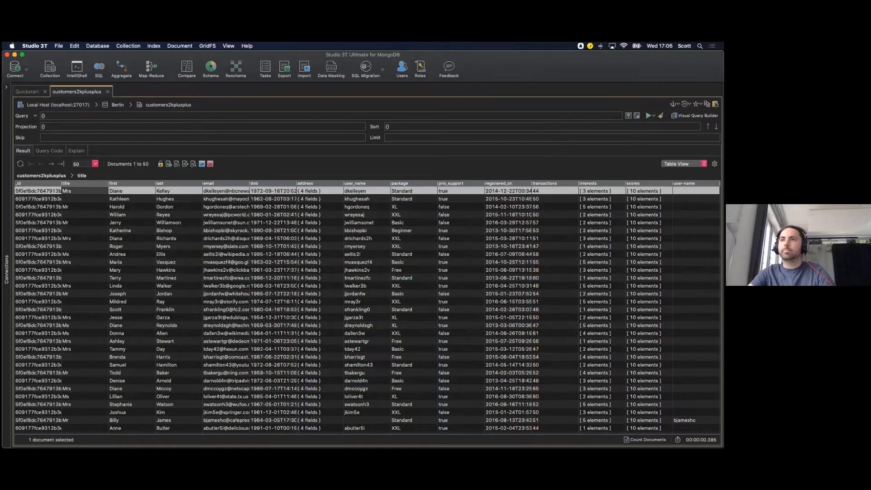
pyautogui.click(714, 164)
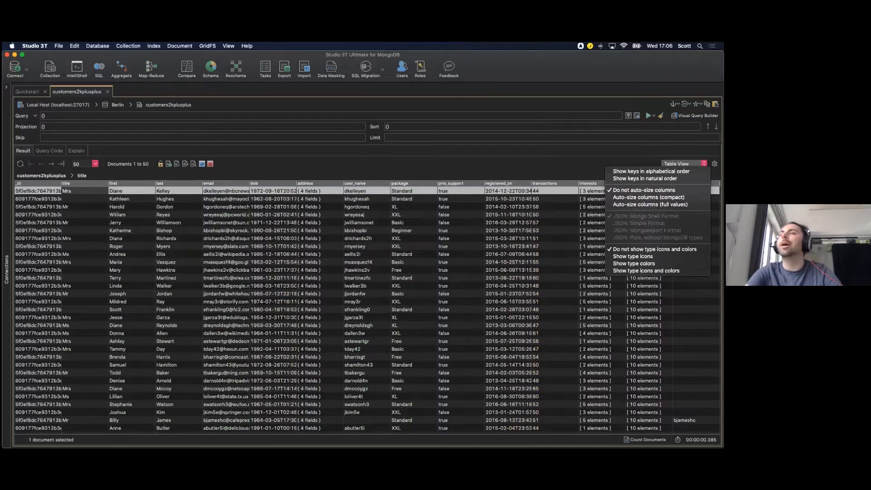
pyautogui.click(632, 256)
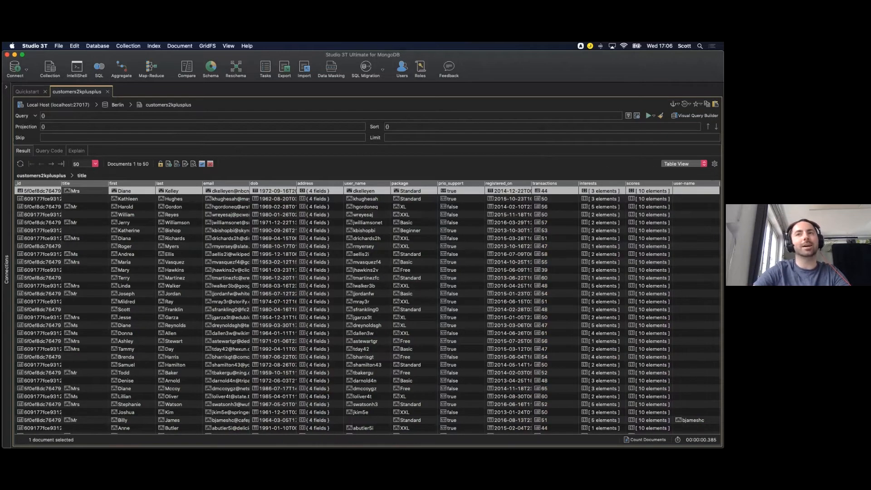
pyautogui.click(713, 163)
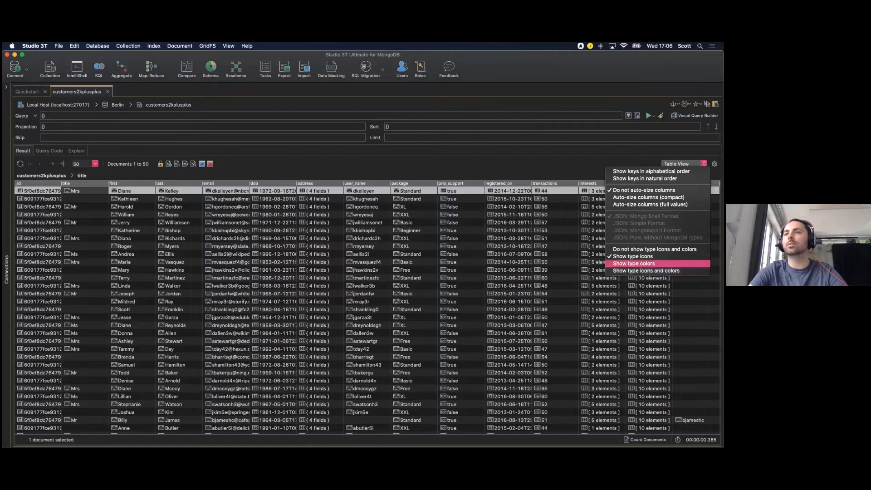
pyautogui.click(639, 265)
pyautogui.click(714, 163)
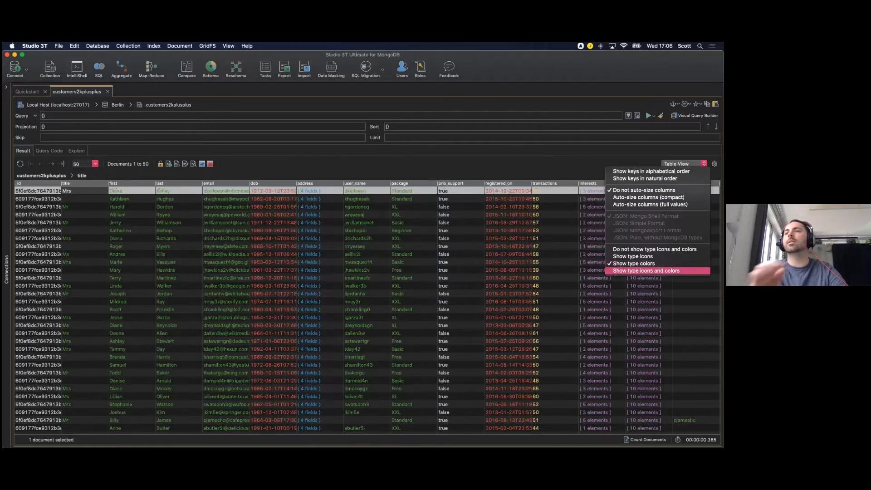
pyautogui.click(640, 268)
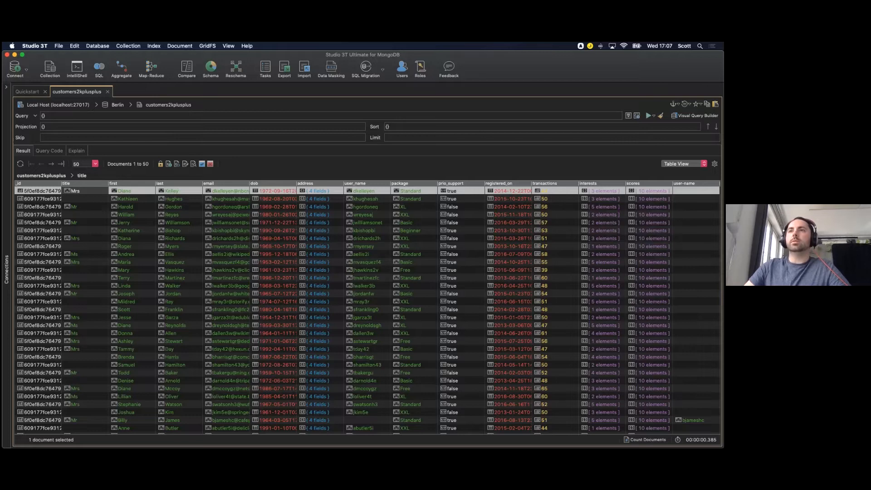
# - Add a first name equals Harold condition, run it and count the matches
pyautogui.click(694, 116)
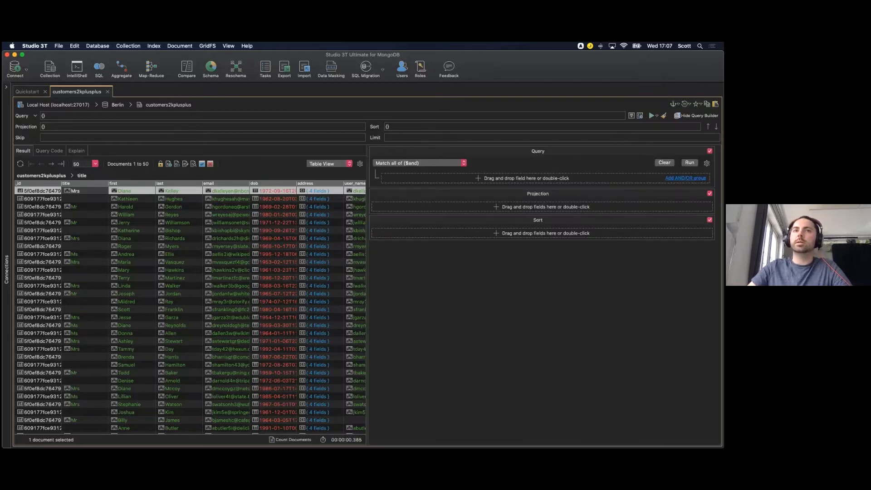
pyautogui.click(694, 114)
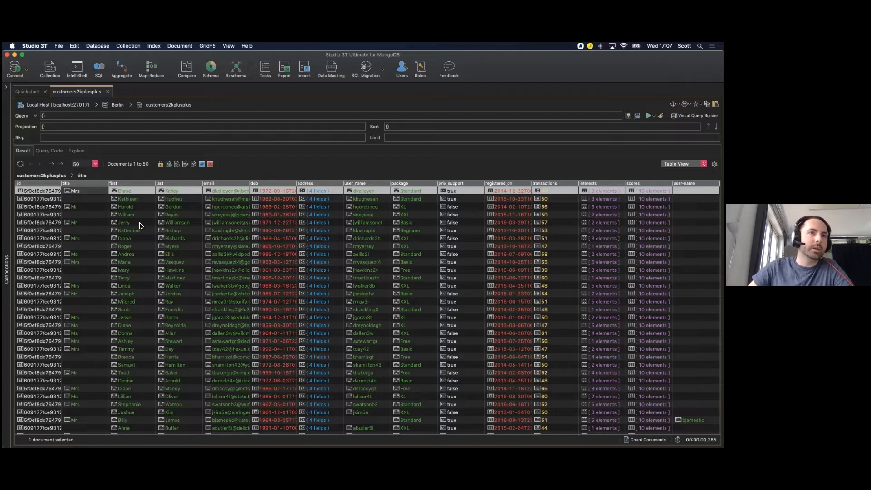
pyautogui.moveTo(126, 207)
pyautogui.mouseDown()
pyautogui.moveTo(322, 215)
pyautogui.moveTo(496, 179)
pyautogui.mouseUp()
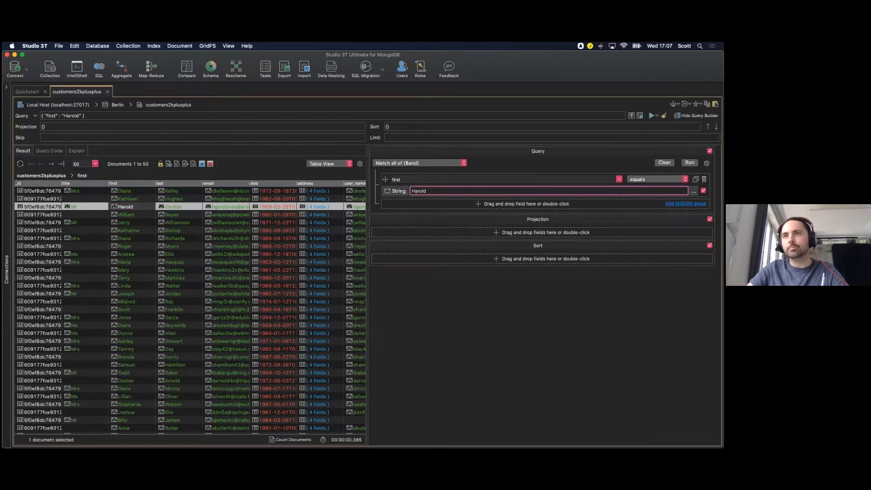
pyautogui.click(689, 162)
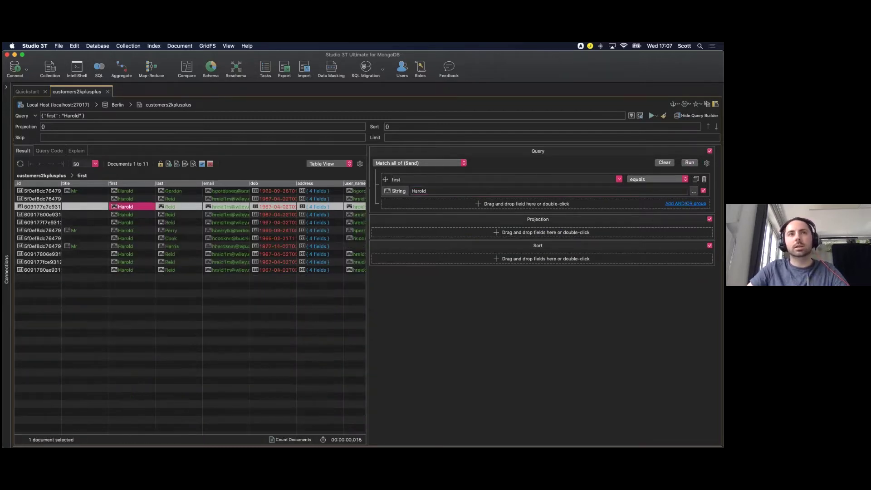
pyautogui.tripleClick(110, 116)
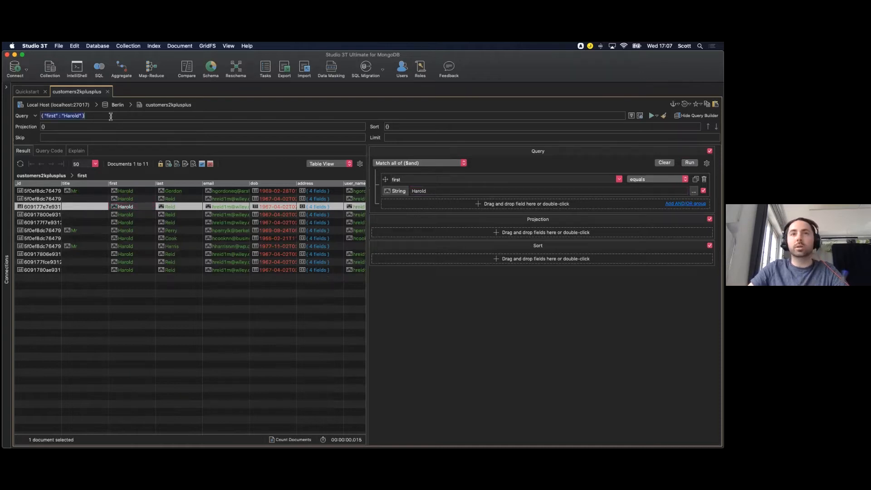
pyautogui.click(276, 438)
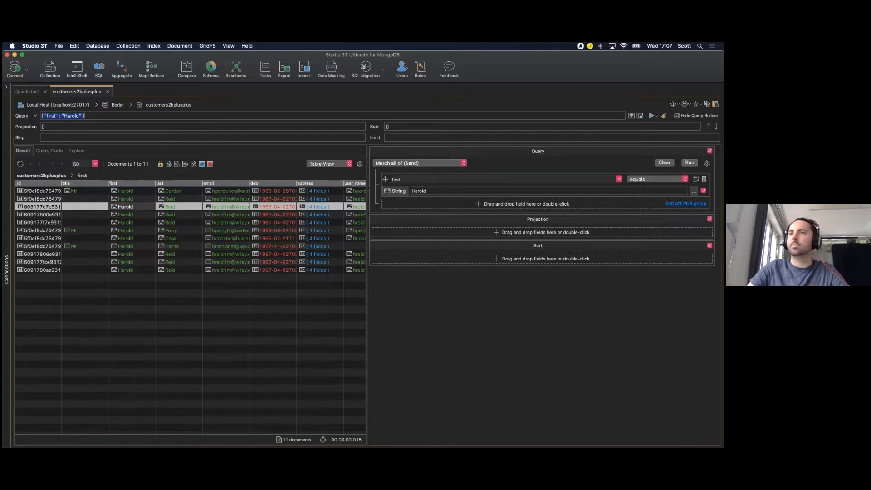
# - Change the operator to doesn't contain, rerun and count 2,189 customers
pyautogui.click(657, 178)
pyautogui.press('Down')
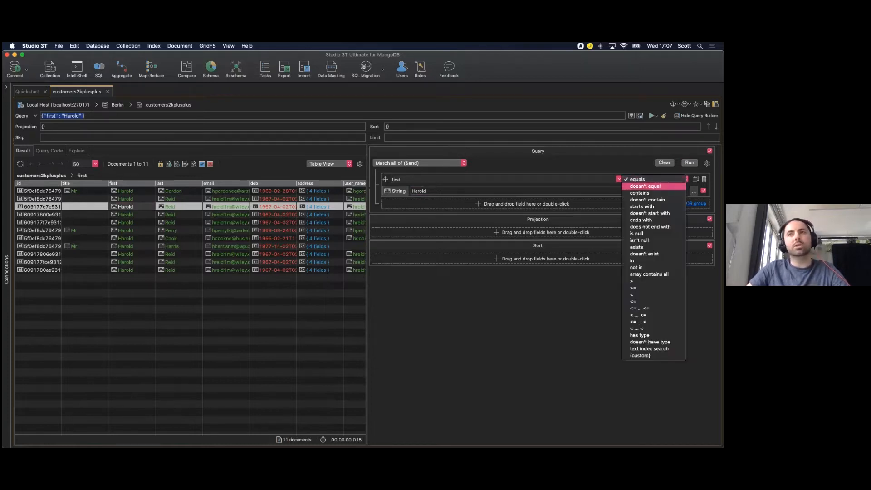
pyautogui.press('Down')
pyautogui.press('Down')
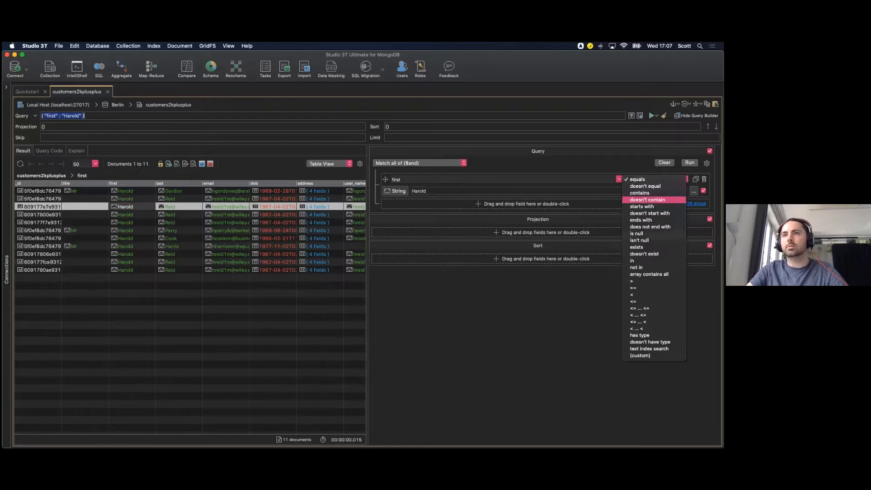
pyautogui.press('Return')
pyautogui.press('super+Return')
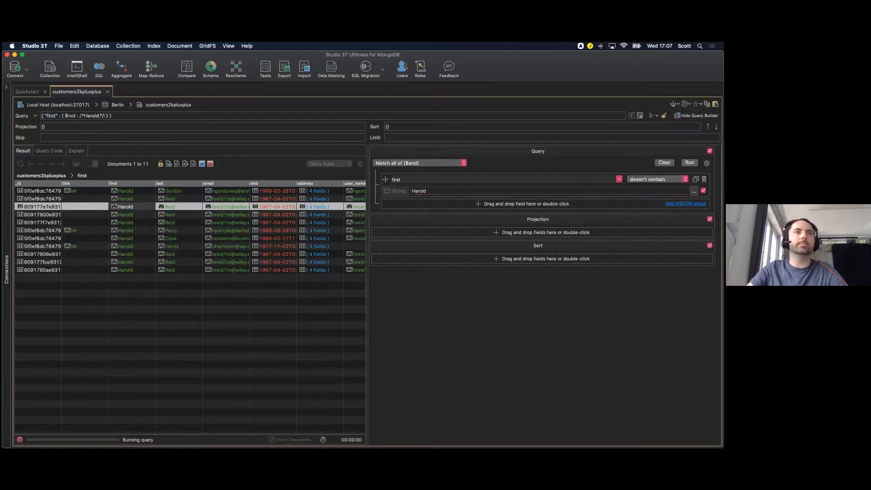
pyautogui.tripleClick(116, 115)
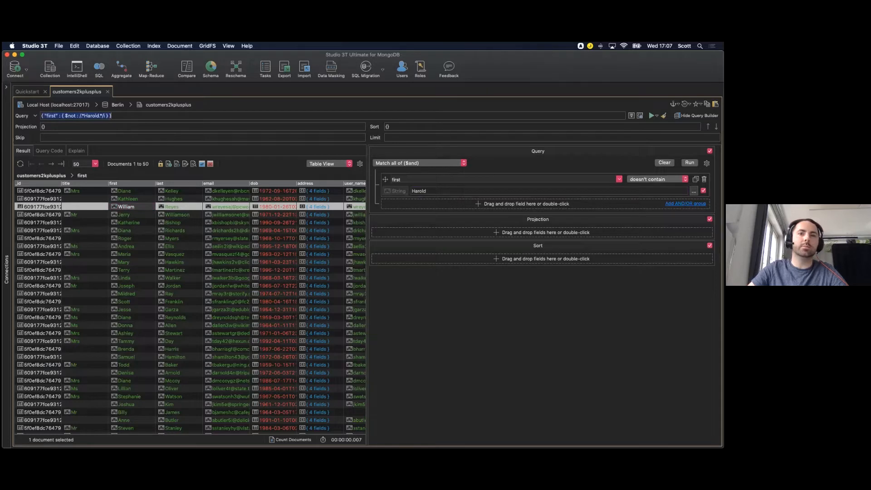
pyautogui.click(293, 439)
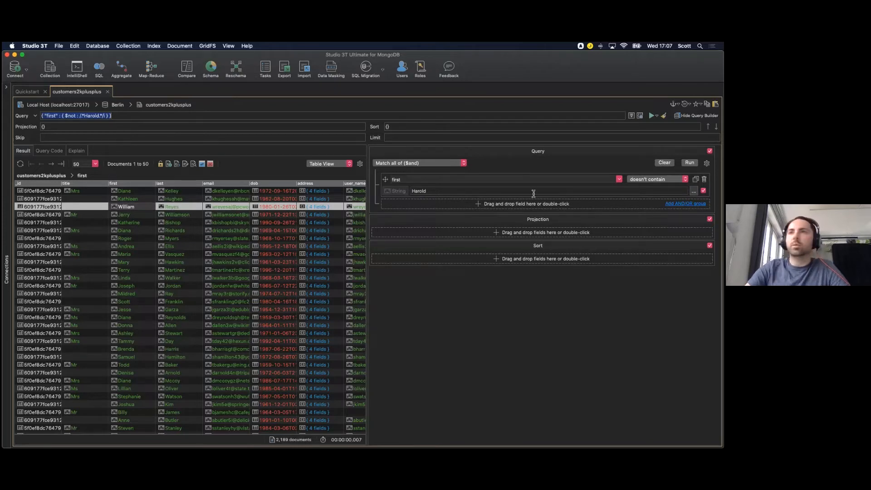
# - Replace the first-name condition with interests.0 equals Gaming, run and count it
pyautogui.click(703, 178)
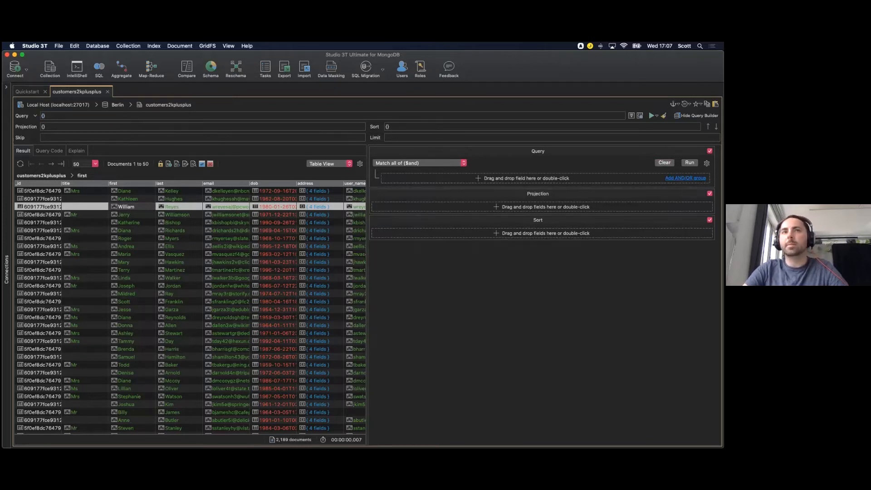
pyautogui.hscroll(3, 327, 224)
pyautogui.hscroll(3, 286, 230)
pyautogui.hscroll(3, 286, 231)
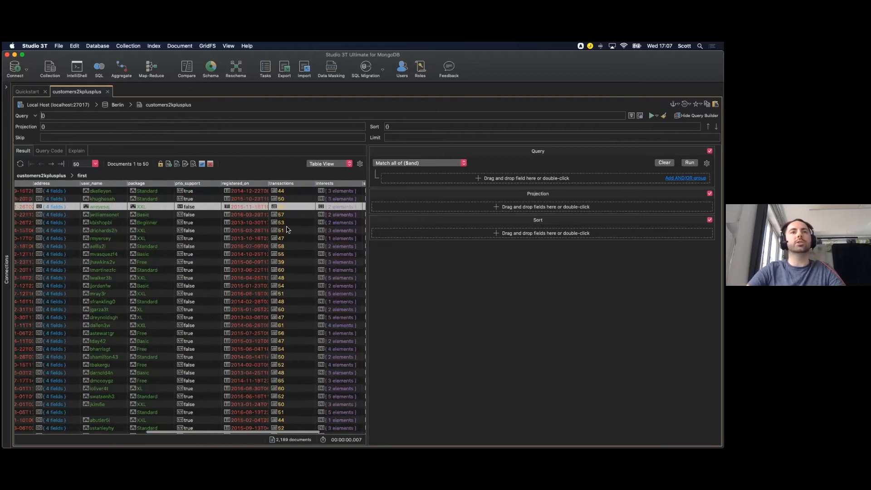
pyautogui.hscroll(2, 286, 230)
pyautogui.hscroll(1, 286, 230)
pyautogui.doubleClick(247, 191)
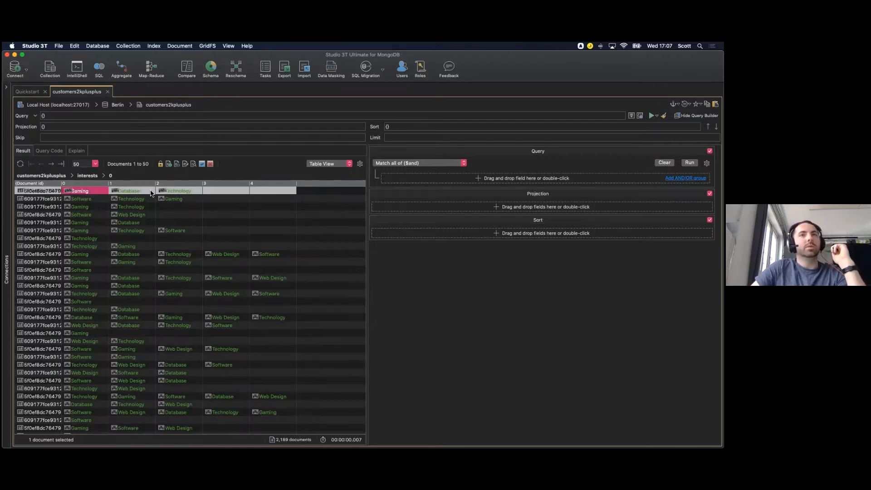
pyautogui.moveTo(83, 196); pyautogui.dragTo(460, 178)
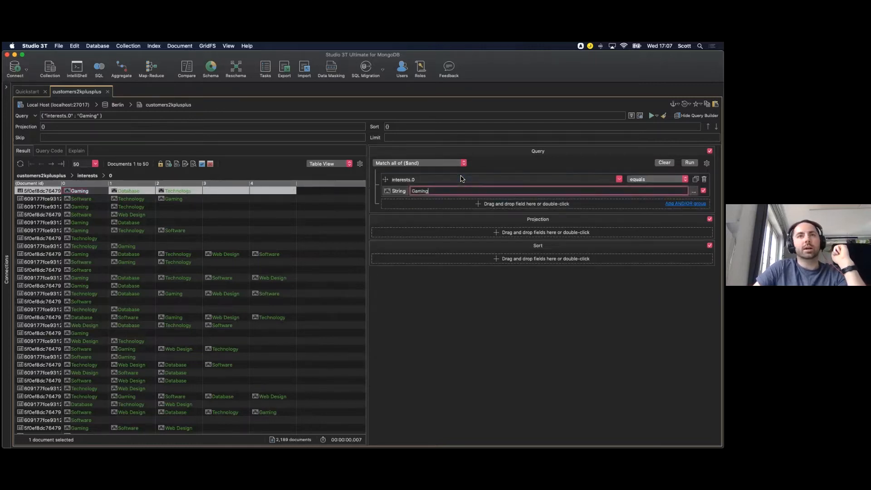
pyautogui.click(689, 162)
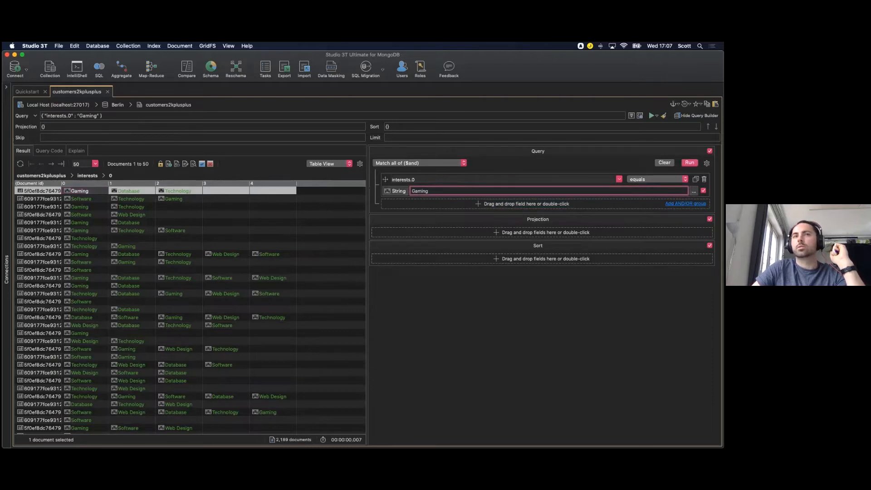
pyautogui.click(303, 438)
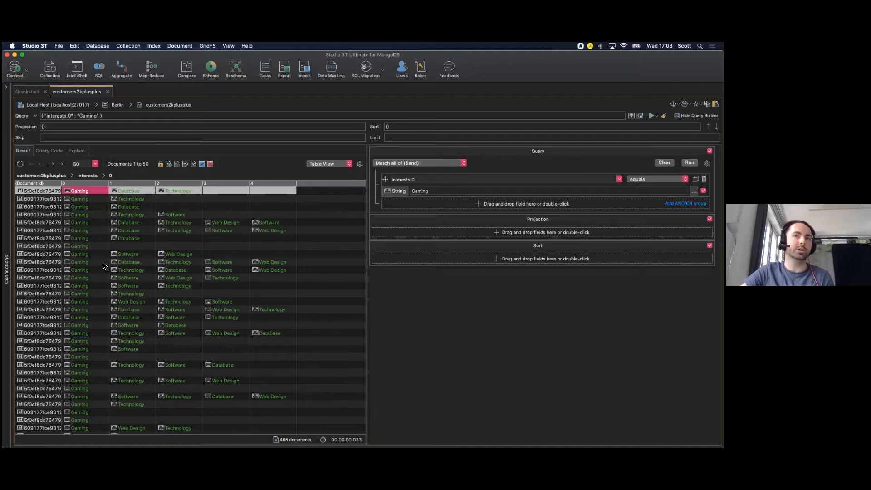
# - Rename the field to interests so Gaming matches any position, count 1,322 and inspect results
pyautogui.click(418, 179)
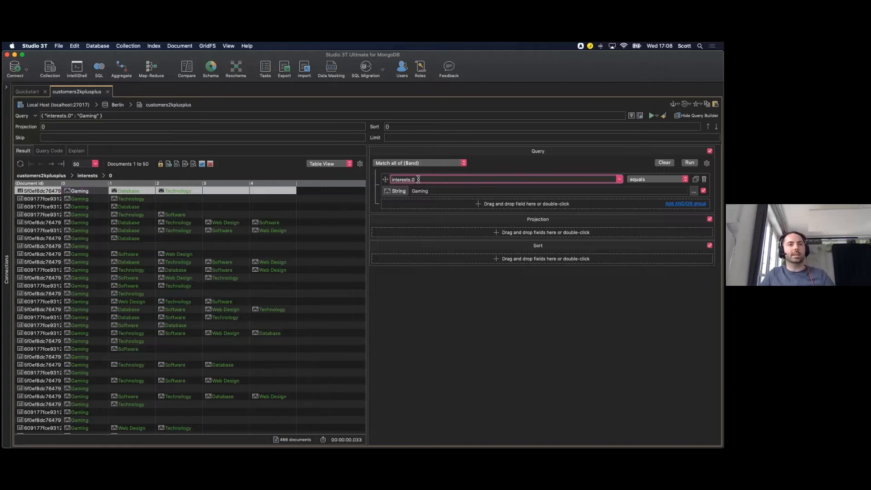
pyautogui.press('BackSpace')
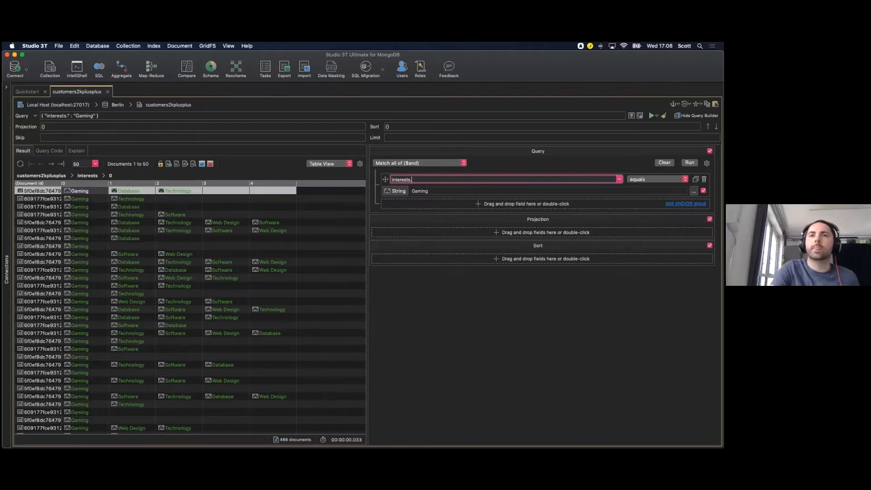
pyautogui.press('BackSpace')
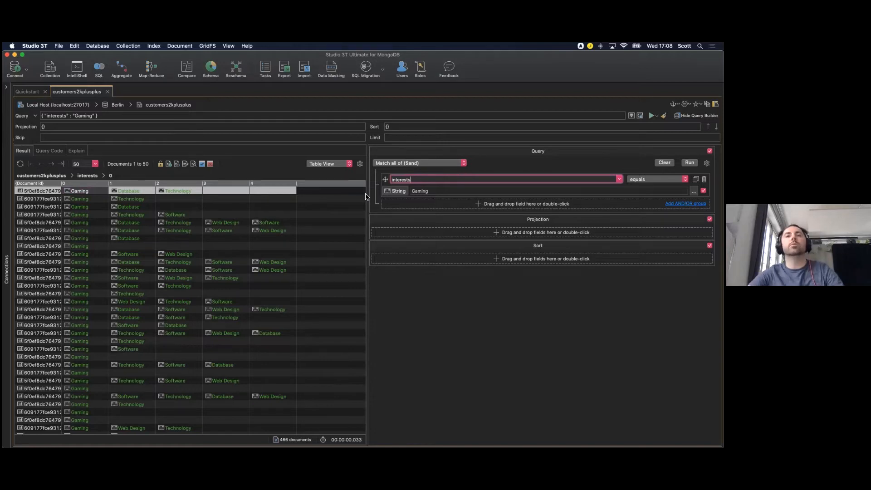
pyautogui.click(689, 163)
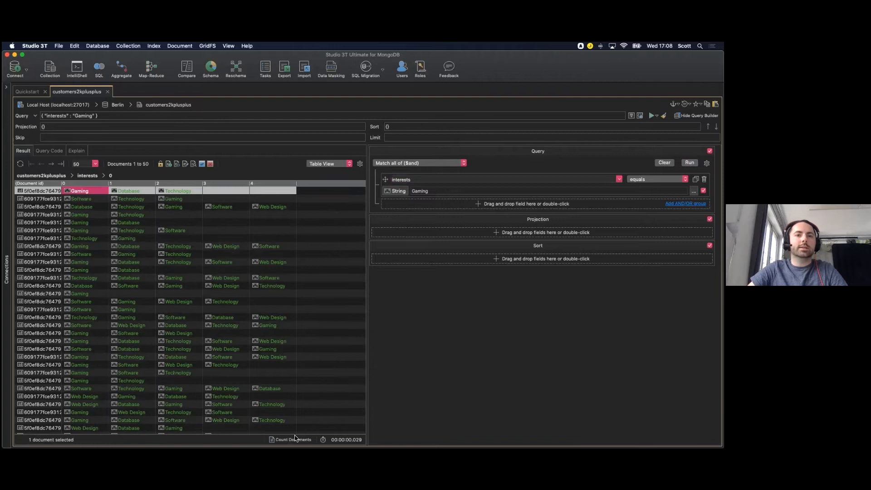
pyautogui.click(295, 438)
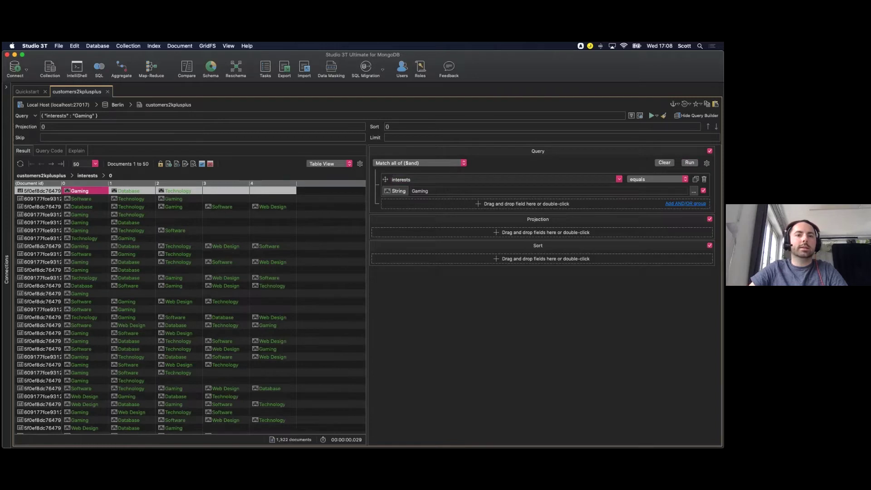
pyautogui.click(173, 200)
pyautogui.click(172, 208)
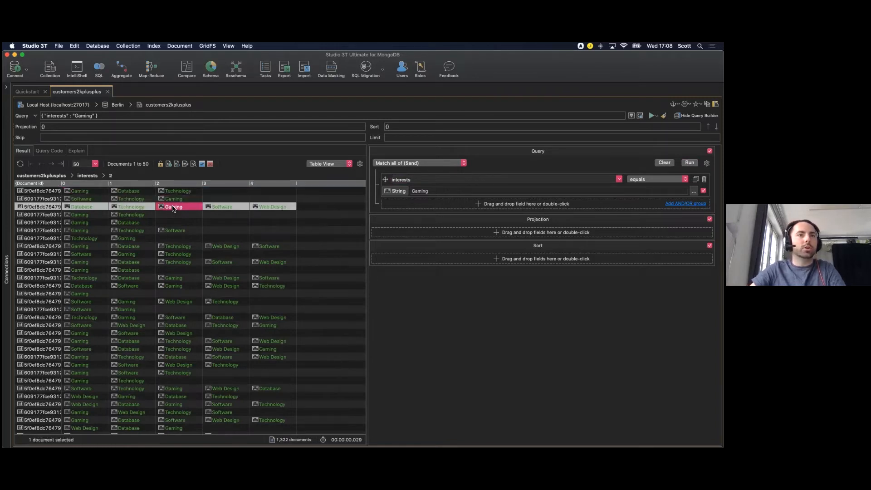
pyautogui.click(94, 224)
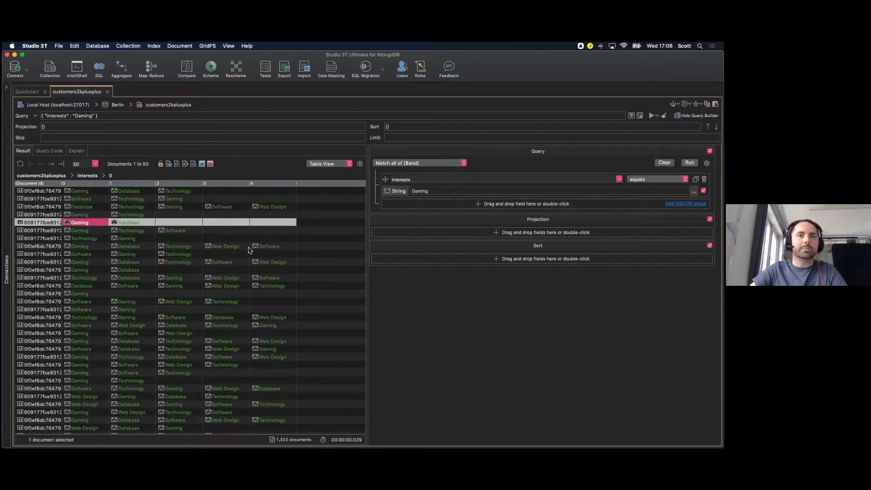
# - Add a second condition requiring address.state to equal Florida
pyautogui.doubleClick(479, 204)
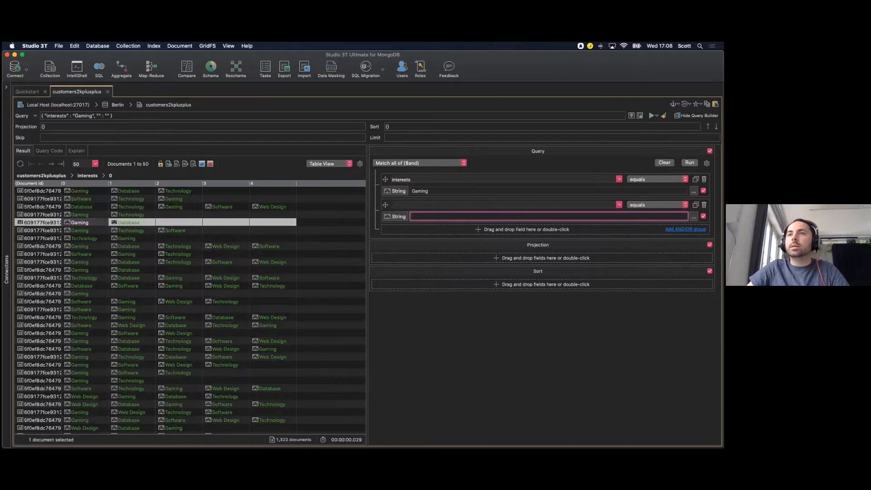
pyautogui.click(479, 204)
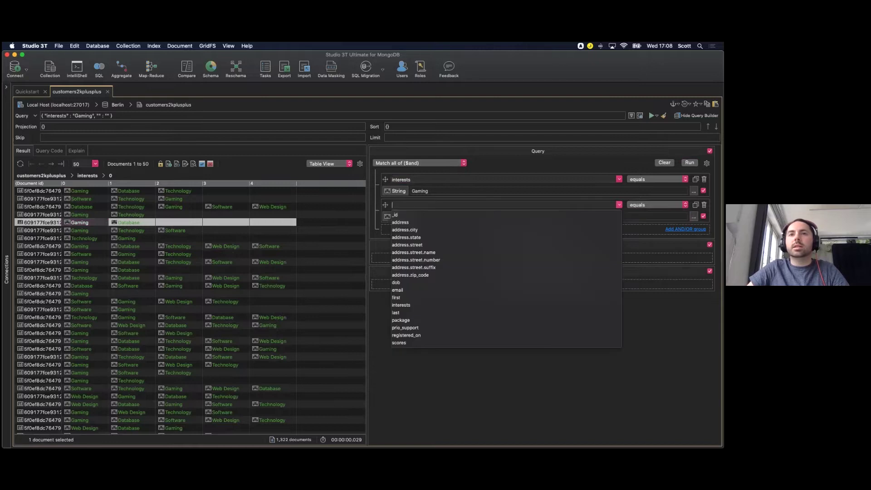
pyautogui.click(413, 239)
pyautogui.click(423, 217)
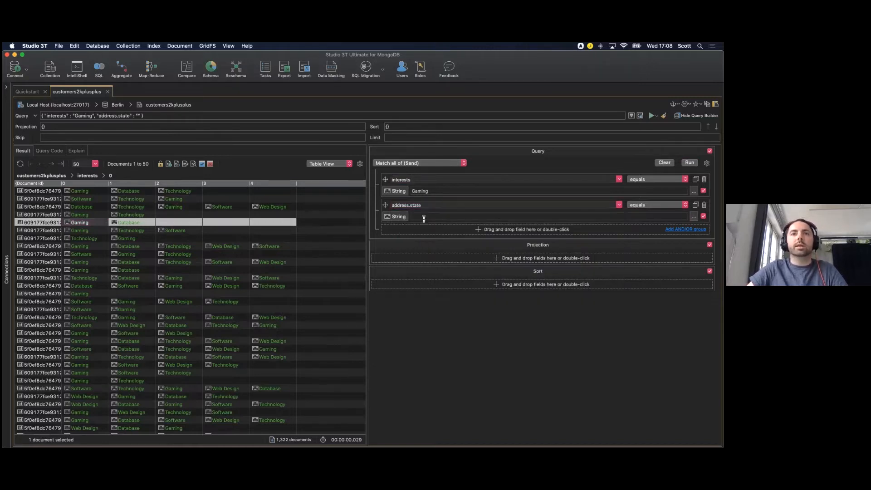
pyautogui.write('Flo')
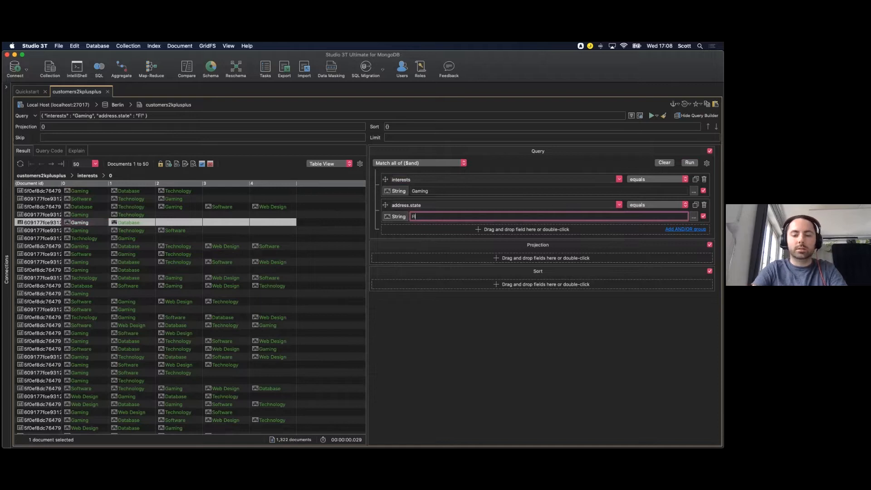
pyautogui.write('rida')
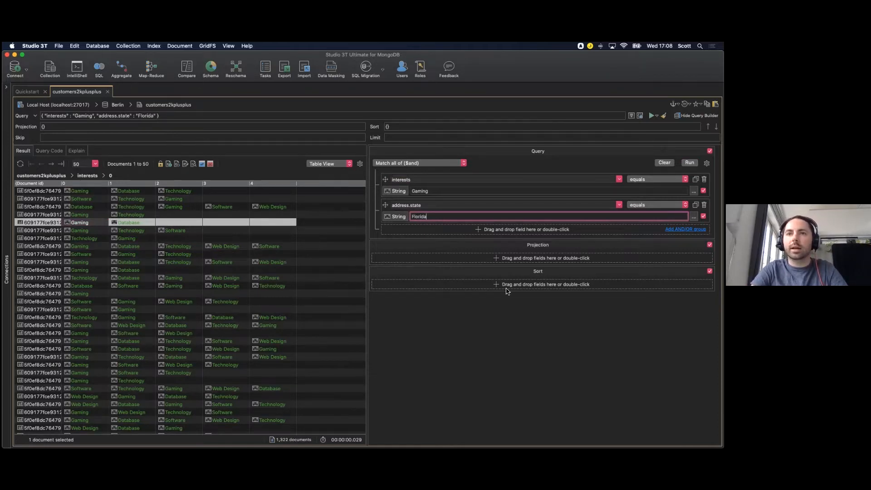
# - Sort the results by transactions descending and rerun the query
pyautogui.doubleClick(498, 286)
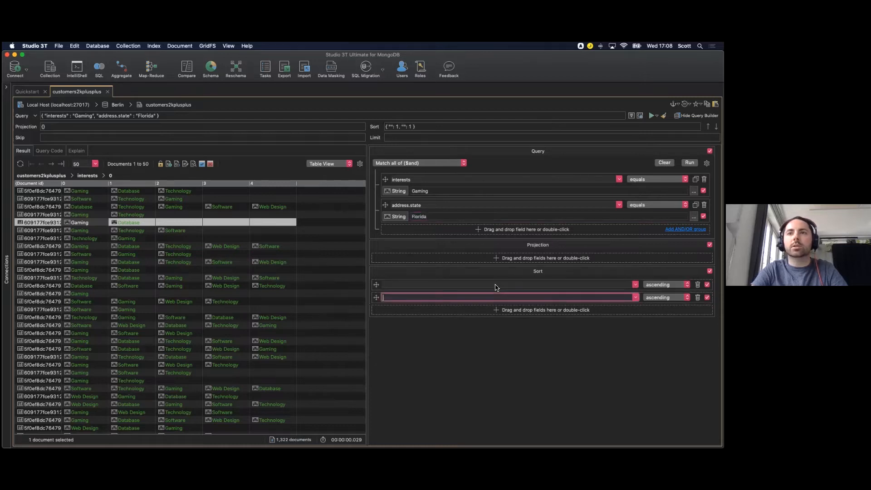
pyautogui.click(697, 297)
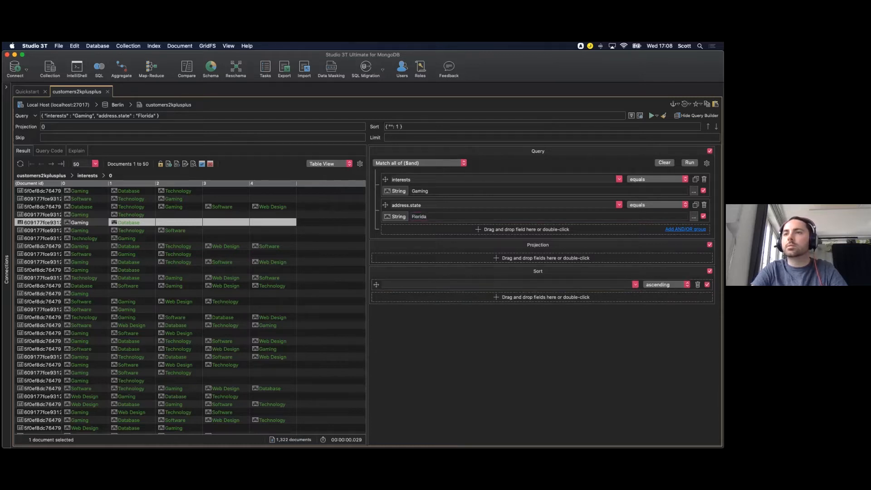
pyautogui.click(635, 284)
pyautogui.scroll(-5, 420, 360)
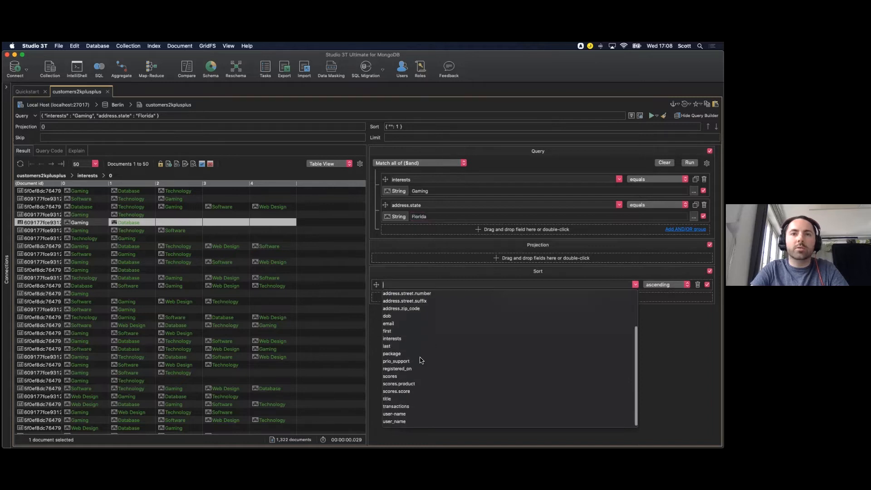
pyautogui.click(408, 406)
pyautogui.click(659, 284)
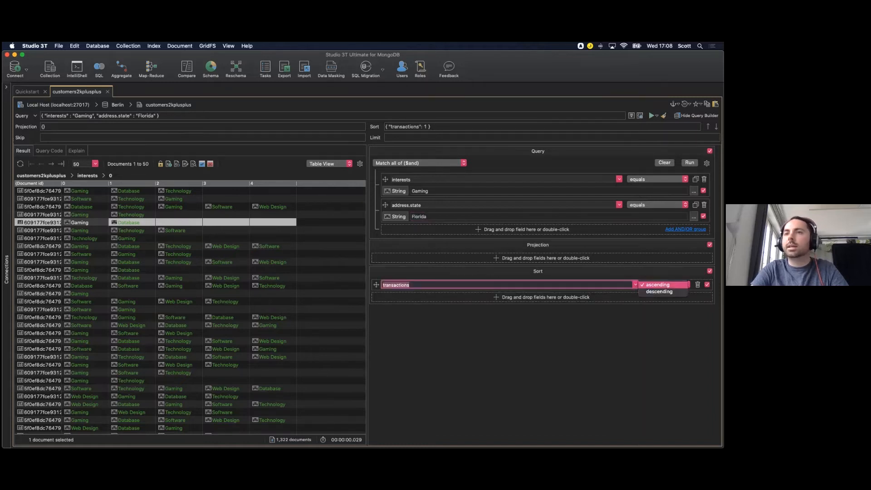
pyautogui.click(659, 291)
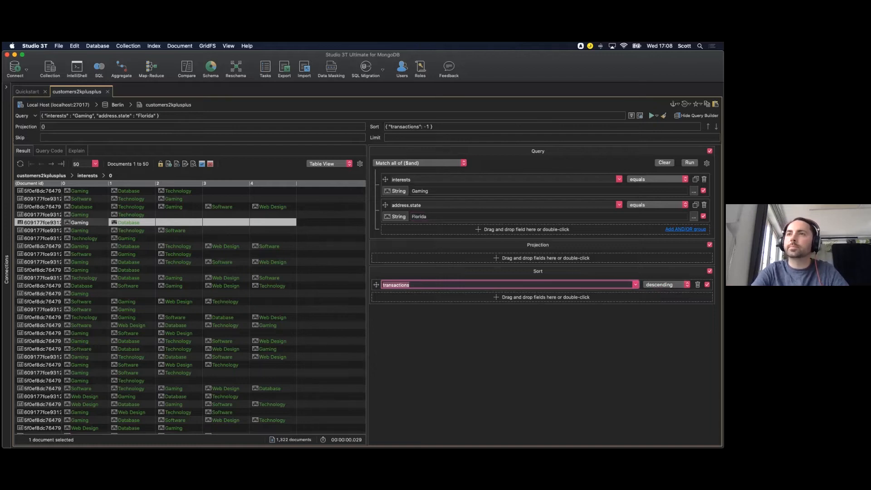
pyautogui.click(689, 162)
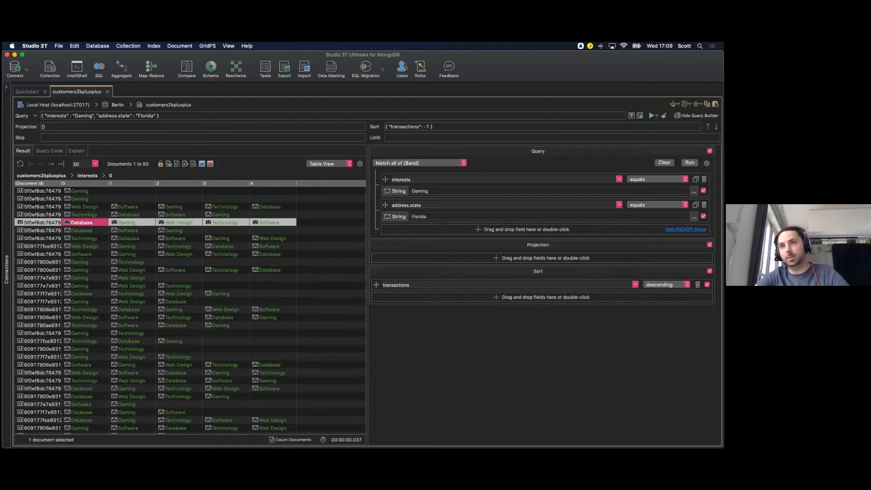
# - Clear the query and sort and hide the builder to show all columns
pyautogui.click(664, 163)
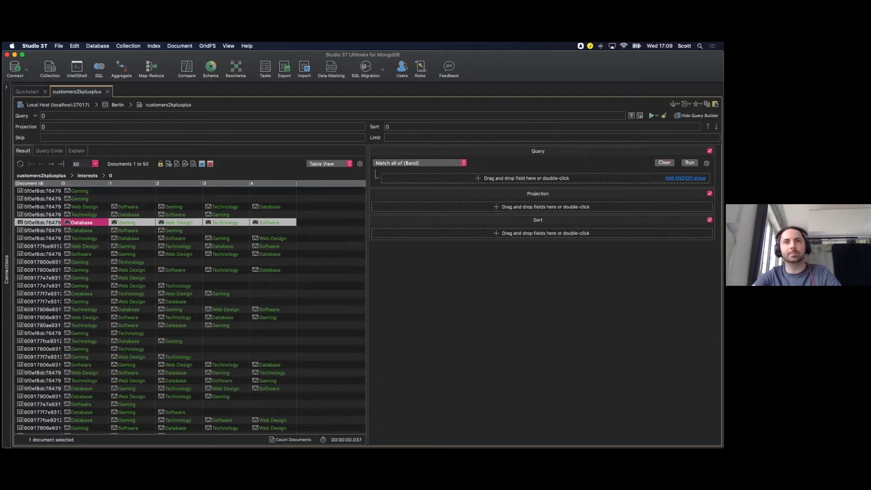
pyautogui.click(54, 175)
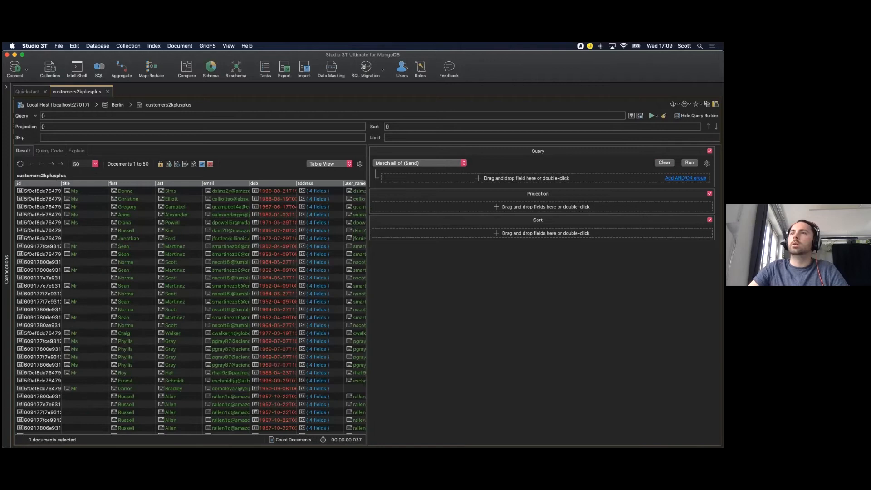
pyautogui.click(694, 115)
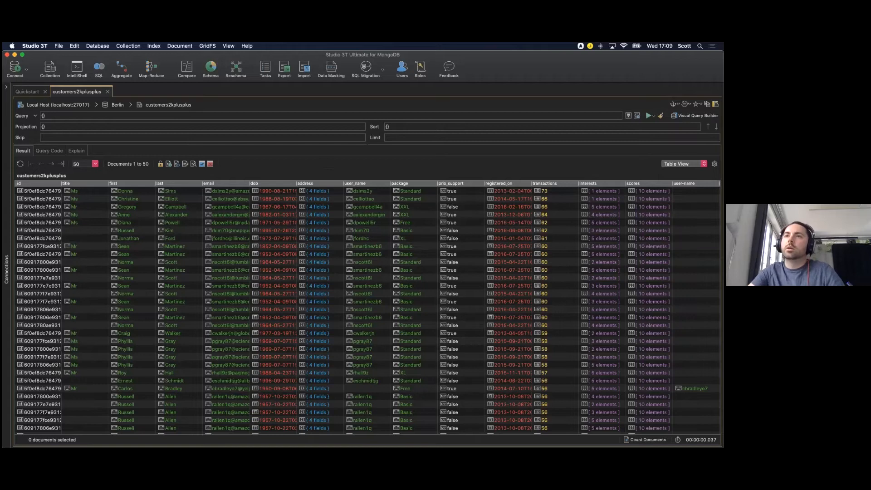
# - Drill into the first customer's scores entries, then return to the whole collection
pyautogui.doubleClick(649, 191)
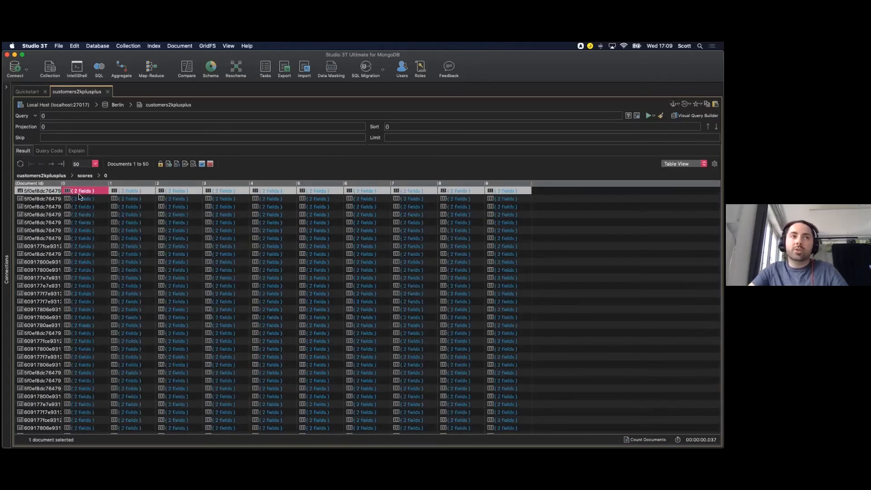
pyautogui.doubleClick(80, 194)
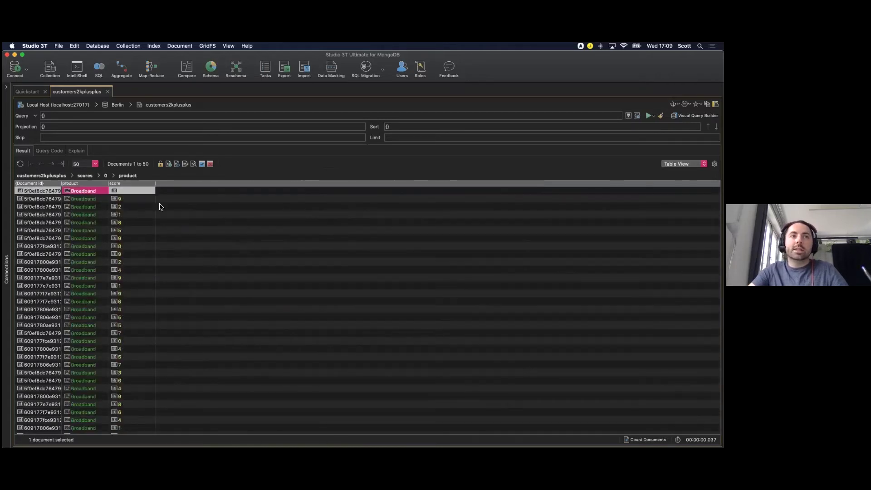
pyautogui.click(41, 175)
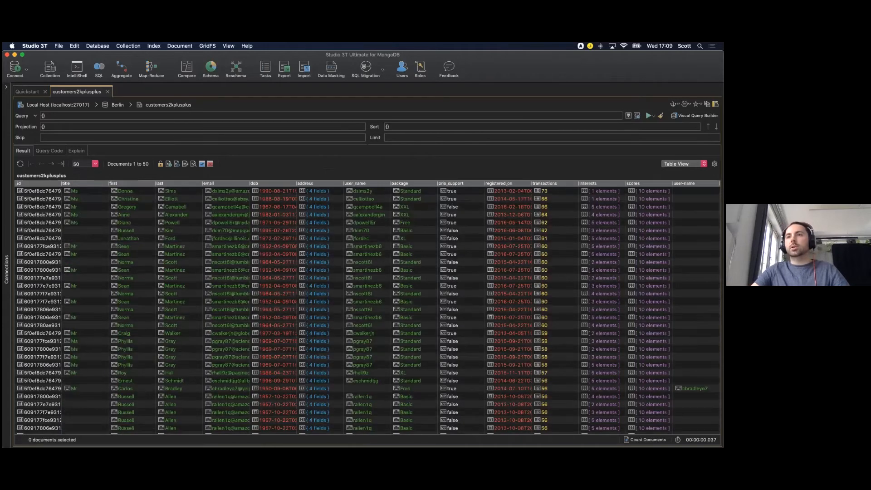
# - Show all embedded fields so scores product and score become separate columns
pyautogui.rightClick(653, 192)
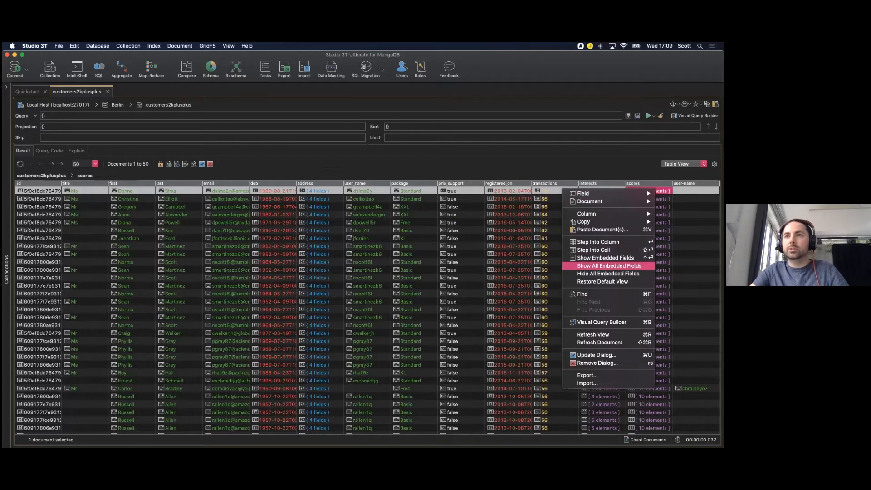
pyautogui.click(609, 265)
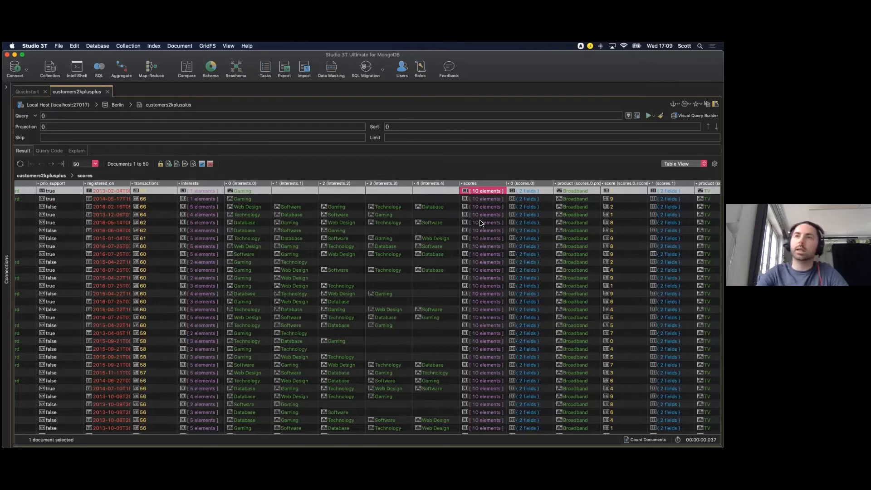
pyautogui.hscroll(3, 480, 223)
pyautogui.hscroll(3, 480, 222)
pyautogui.hscroll(2, 479, 223)
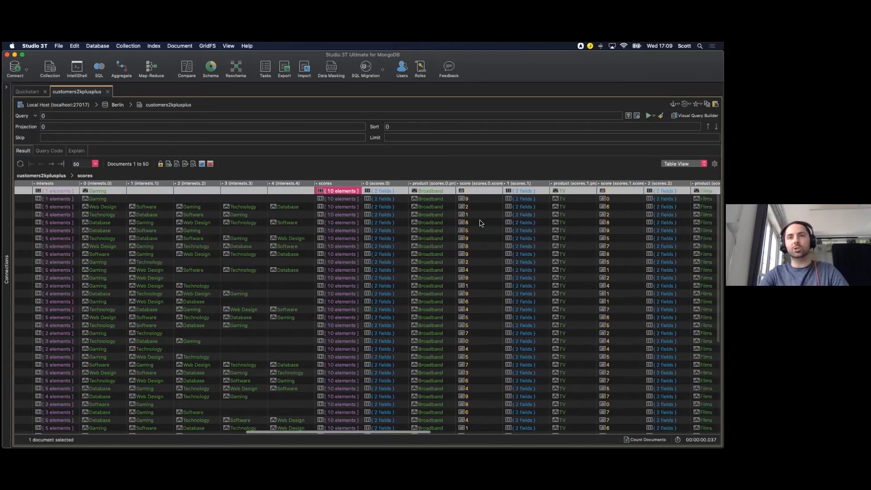
pyautogui.hscroll(2, 480, 223)
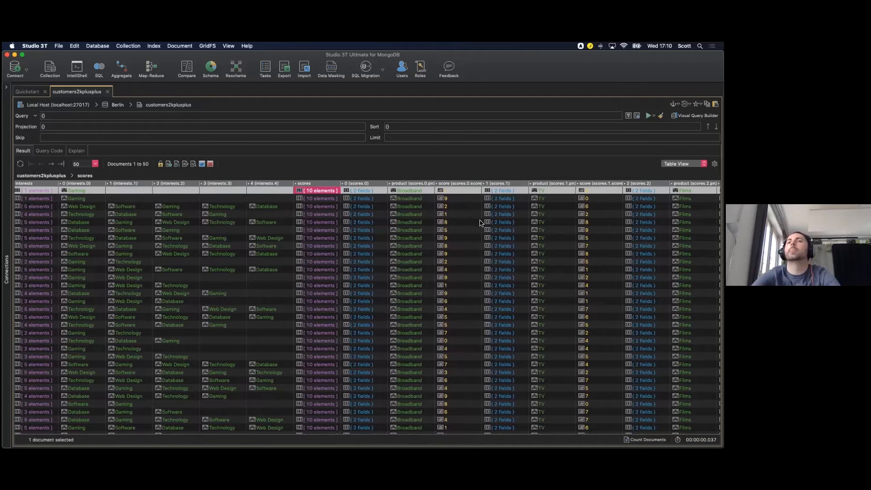
pyautogui.hscroll(2, 481, 226)
pyautogui.hscroll(1, 482, 227)
pyautogui.hscroll(2, 481, 227)
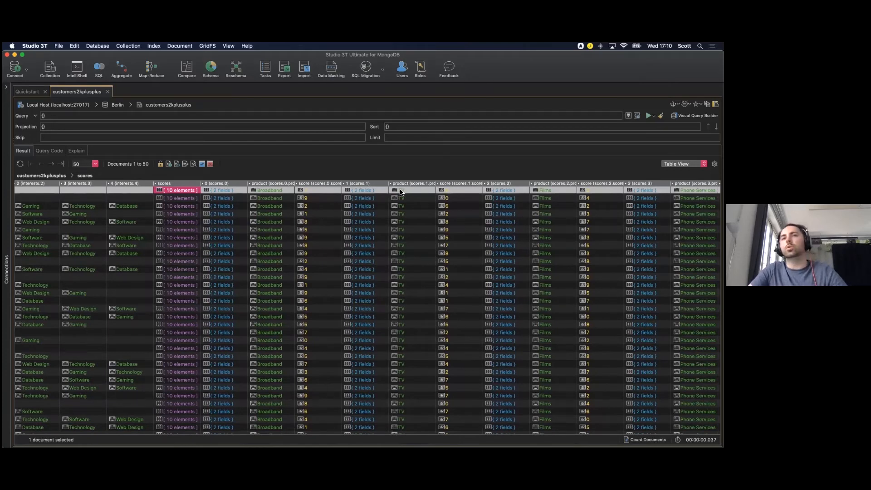
# - Add a scores.product equals Films condition in the Visual Query Builder
pyautogui.click(546, 193)
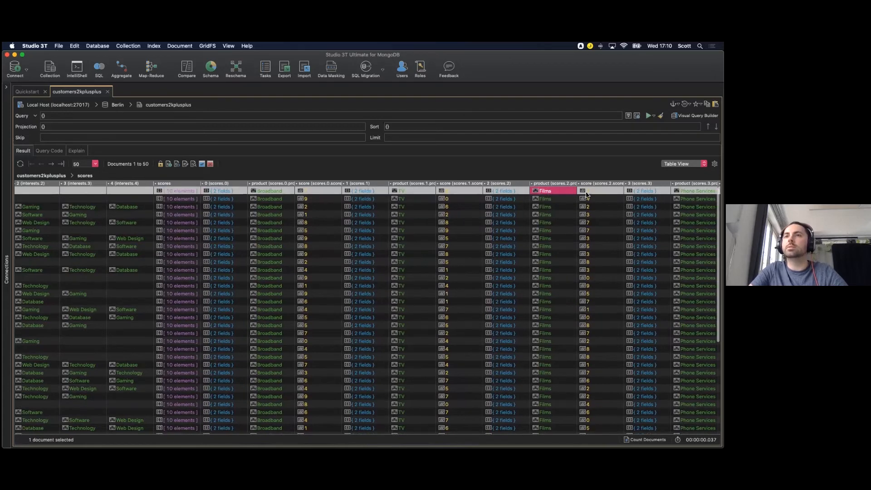
pyautogui.press('super+shift+b')
pyautogui.moveTo(541, 178); pyautogui.dragTo(543, 180)
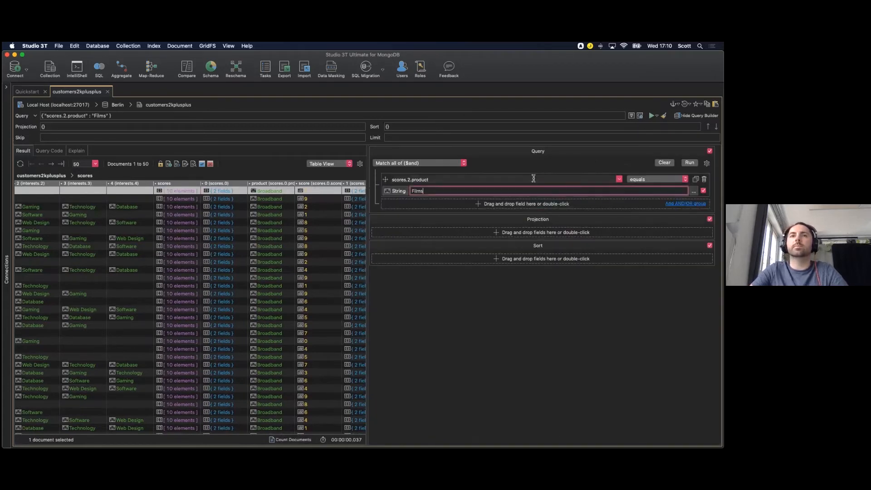
pyautogui.click(429, 178)
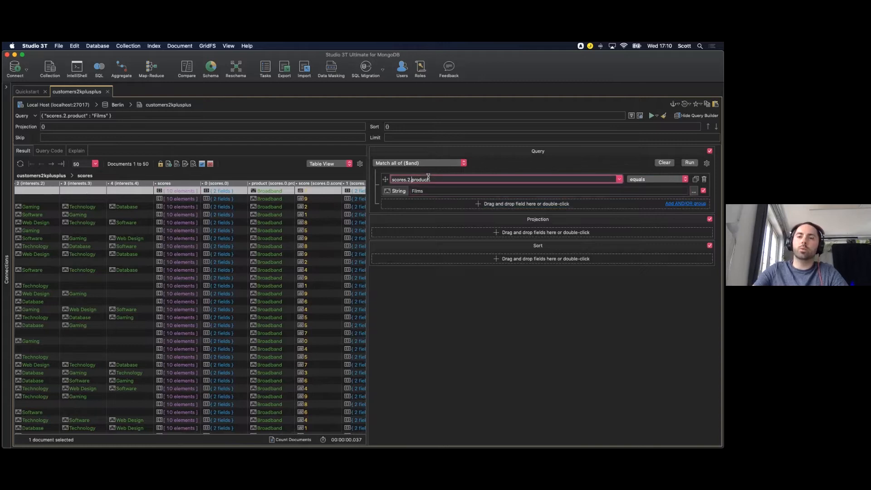
pyautogui.click(409, 179)
pyautogui.press('BackSpace')
pyautogui.press('BackSpace')
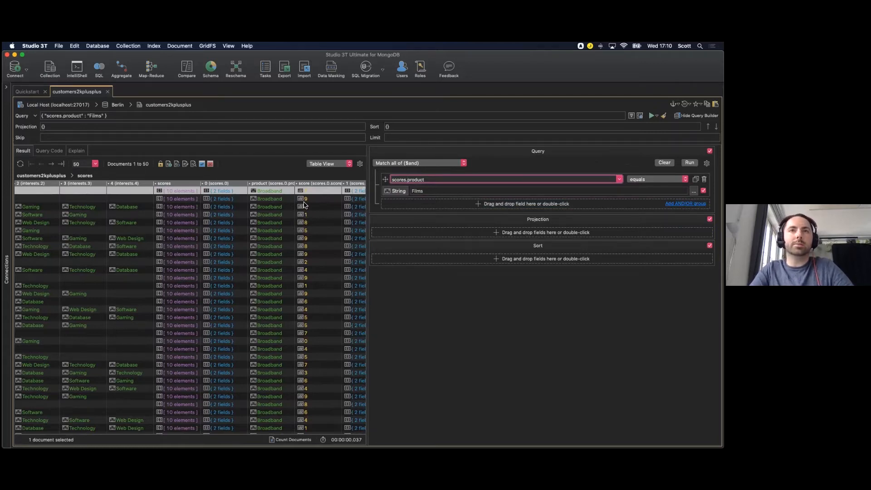
# - Add a scores.score condition requiring a score of at least 8
pyautogui.click(310, 224)
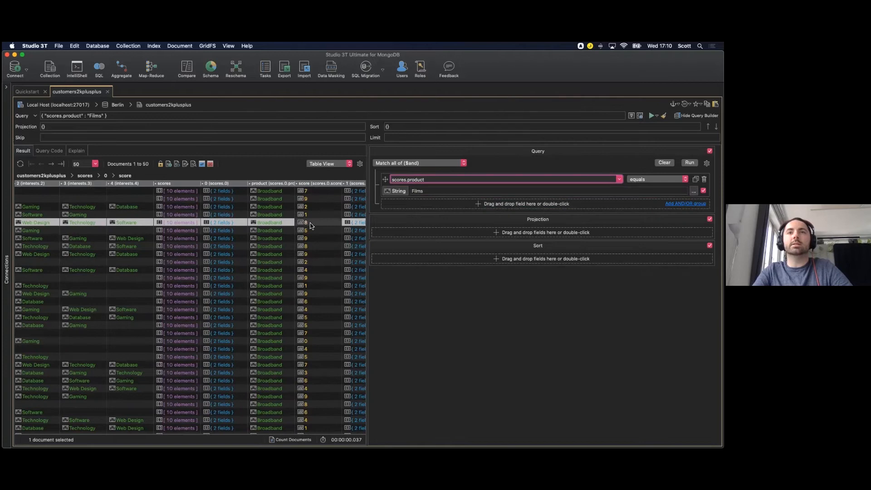
pyautogui.moveTo(311, 224); pyautogui.dragTo(423, 204)
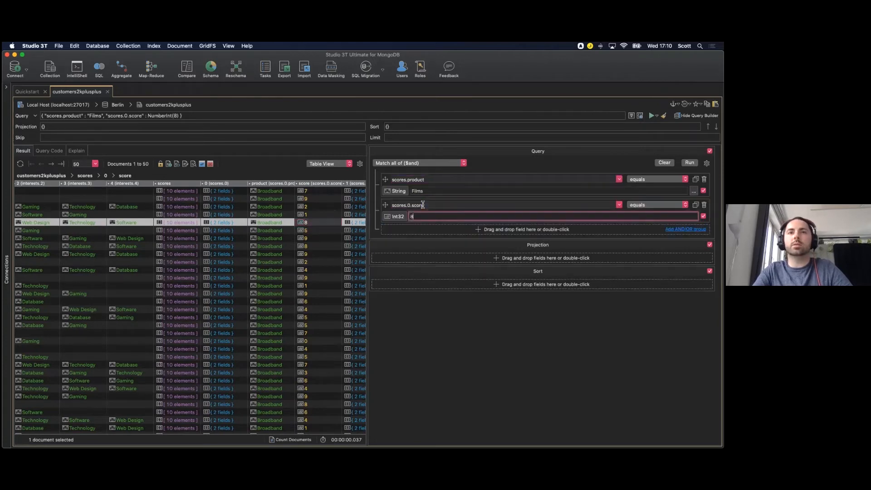
pyautogui.click(413, 205)
pyautogui.press('BackSpace')
pyautogui.press('BackSpace')
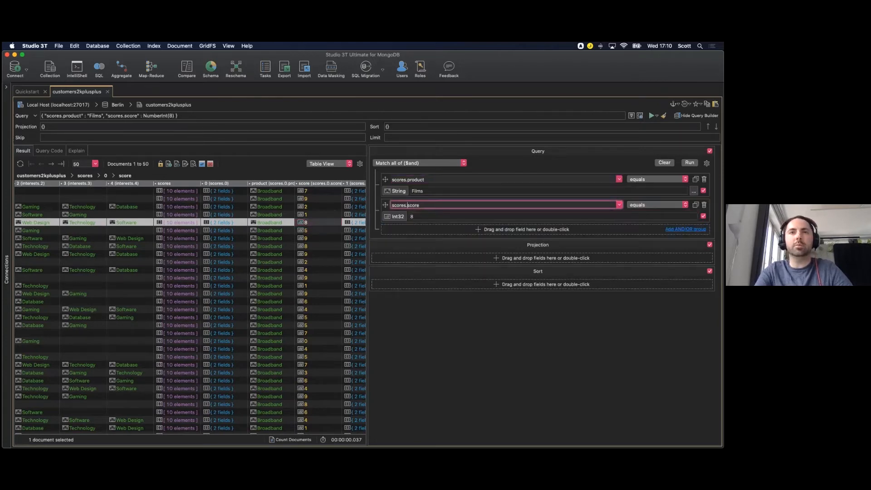
pyautogui.click(657, 205)
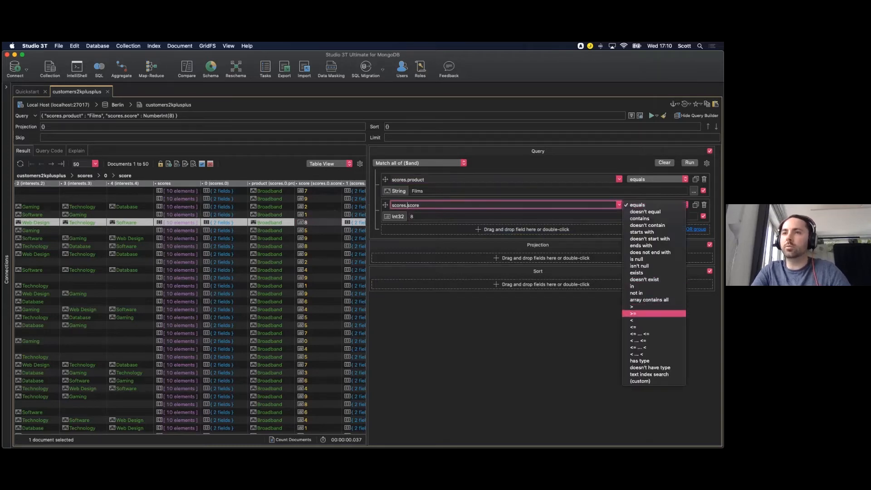
pyautogui.click(640, 314)
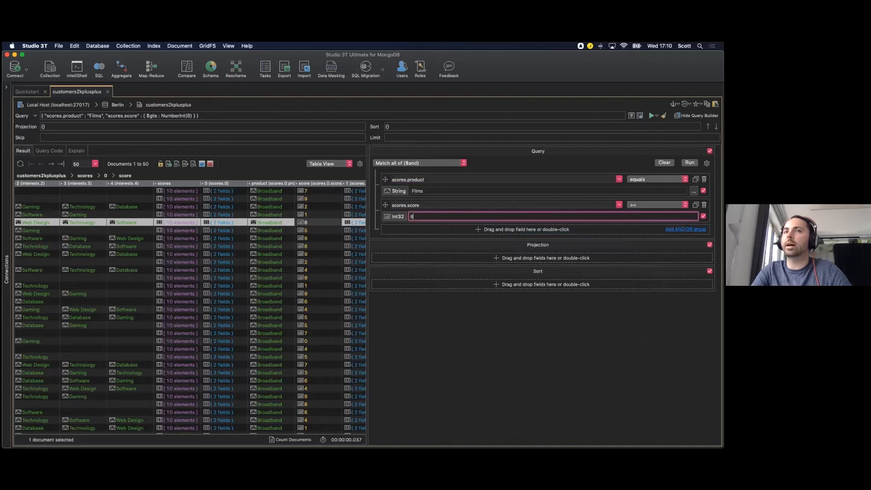
pyautogui.doubleClick(482, 230)
pyautogui.click(436, 230)
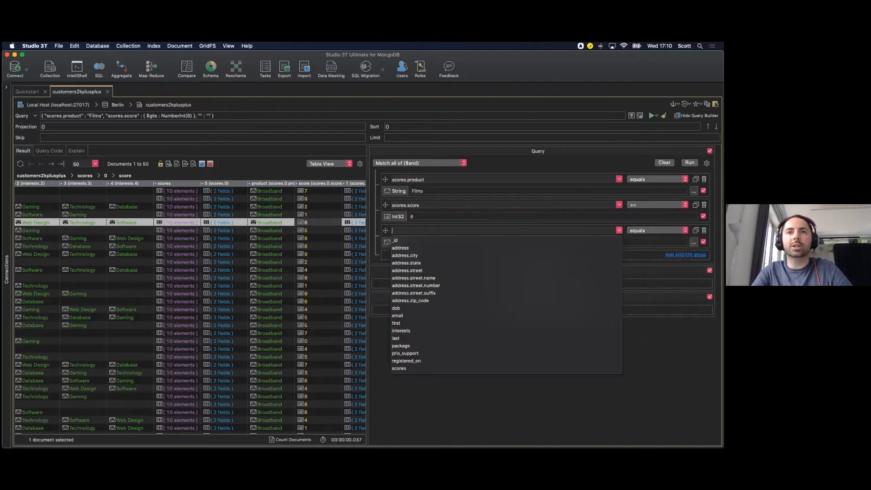
pyautogui.click(416, 266)
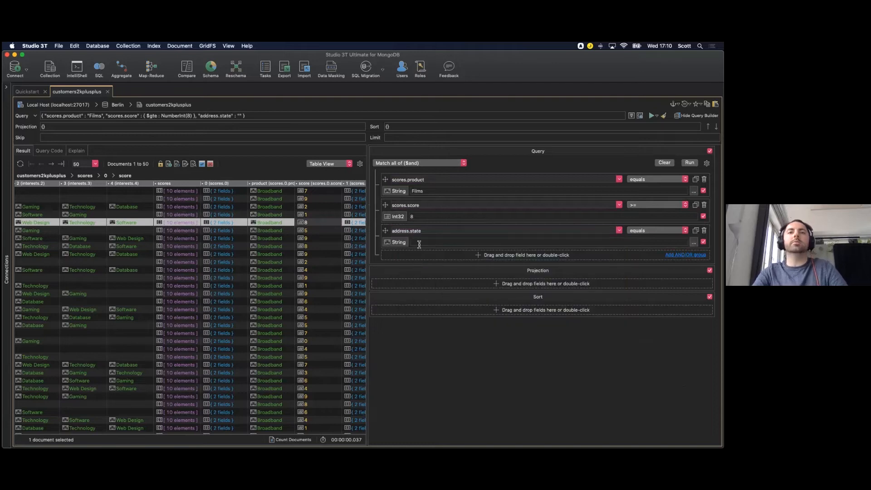
pyautogui.click(419, 243)
pyautogui.write('Flo')
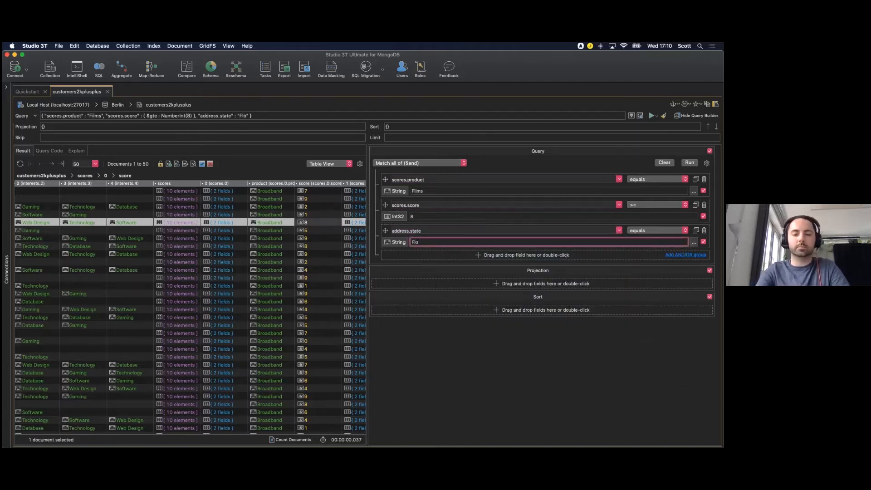
pyautogui.write('rida')
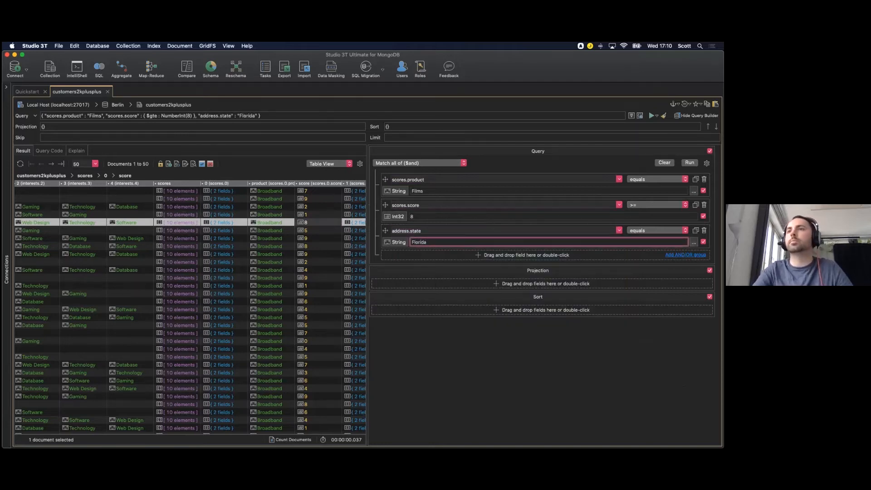
pyautogui.press('Return')
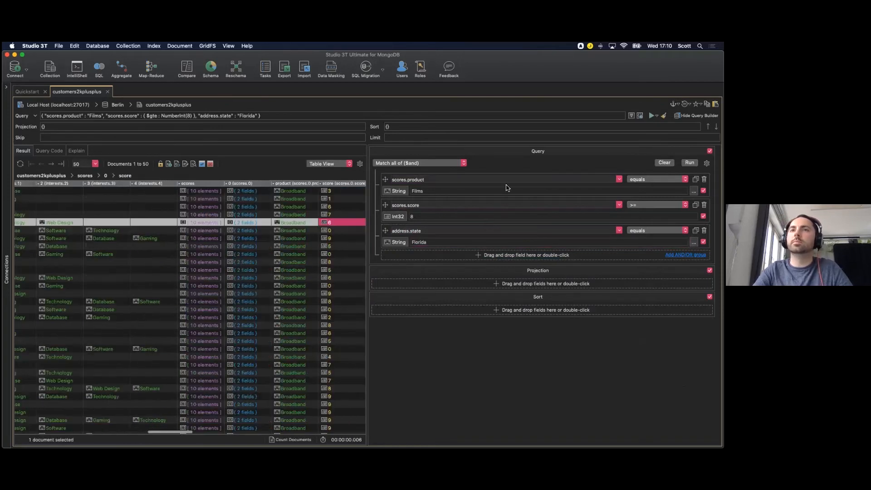
pyautogui.hscroll(-3, 222, 263)
pyautogui.hscroll(-3, 222, 262)
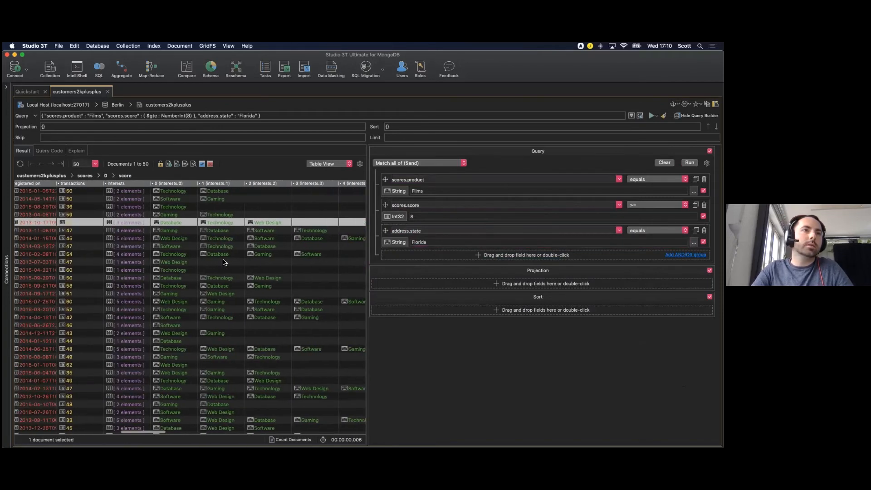
pyautogui.hscroll(-3, 223, 261)
pyautogui.hscroll(-3, 222, 262)
pyautogui.hscroll(-3, 223, 262)
pyautogui.hscroll(-3, 223, 261)
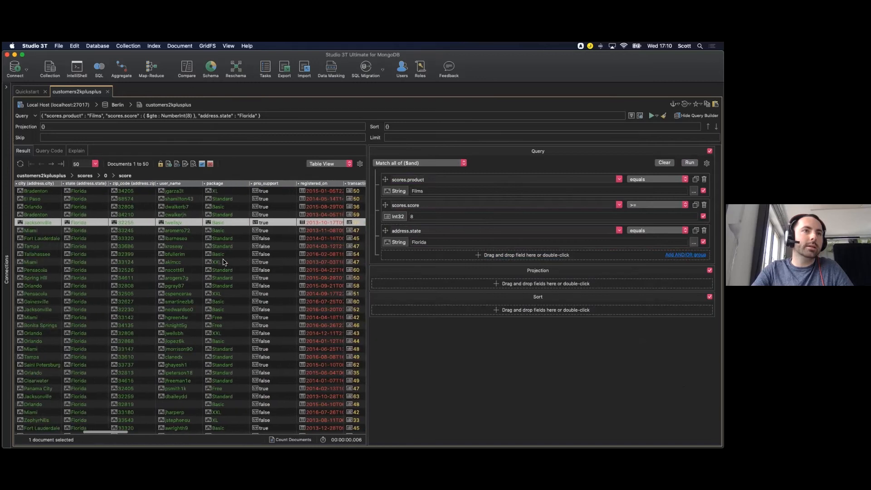
pyautogui.hscroll(-2, 223, 262)
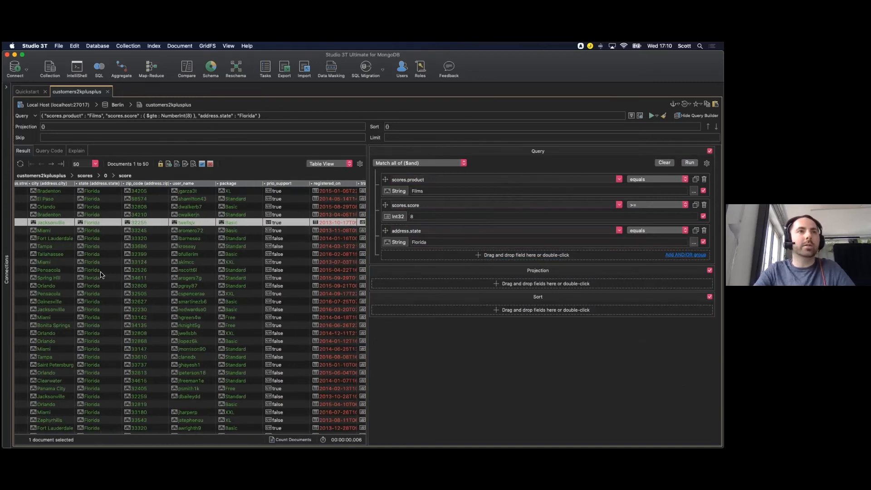
pyautogui.hscroll(3, 198, 282)
pyautogui.hscroll(3, 199, 283)
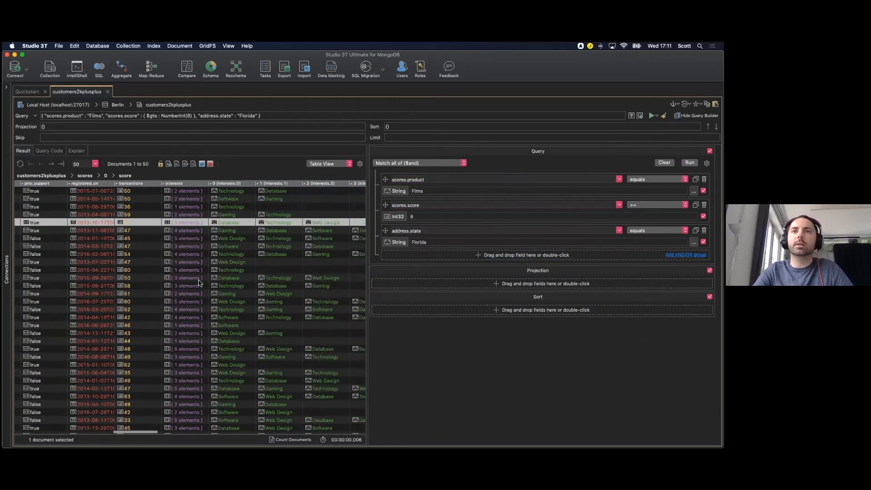
pyautogui.hscroll(3, 198, 283)
pyautogui.hscroll(2, 199, 283)
pyautogui.hscroll(3, 199, 282)
pyautogui.hscroll(3, 204, 283)
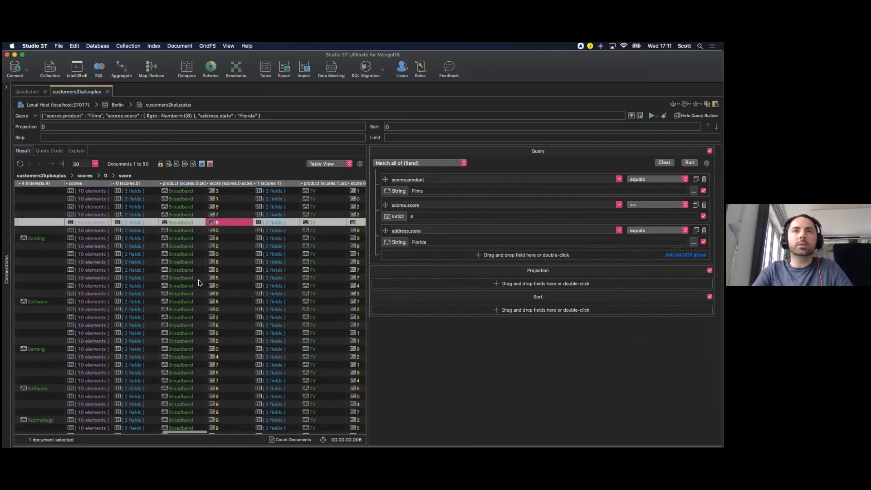
pyautogui.hscroll(3, 218, 281)
pyautogui.hscroll(2, 249, 281)
pyautogui.hscroll(2, 249, 281)
pyautogui.hscroll(2, 250, 282)
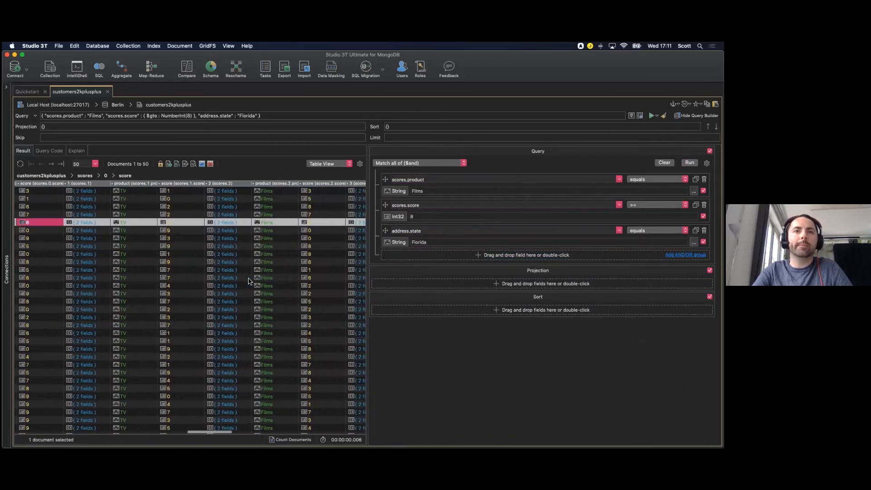
pyautogui.hscroll(1, 249, 281)
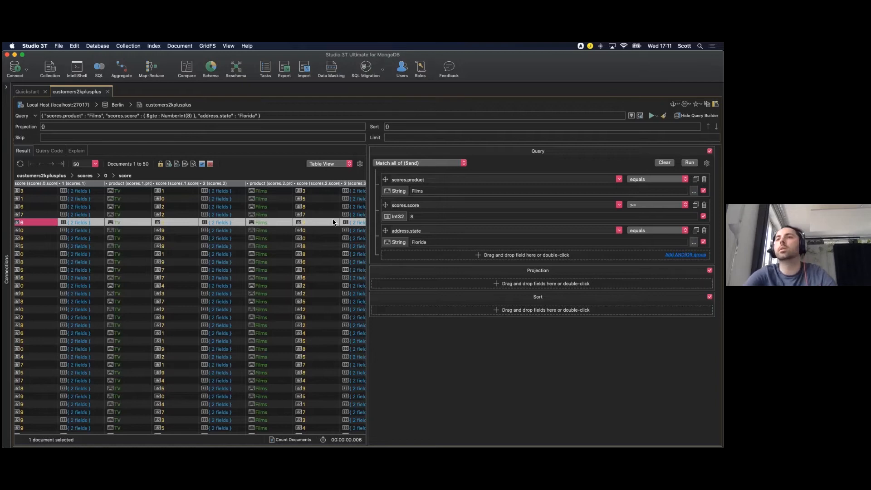
# - Clear the query and add a group matching elements of the scores array
pyautogui.click(664, 162)
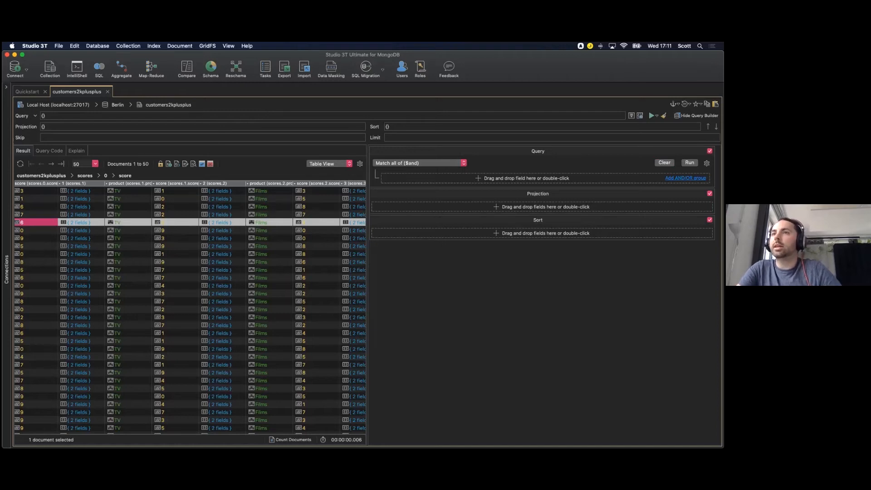
pyautogui.click(685, 178)
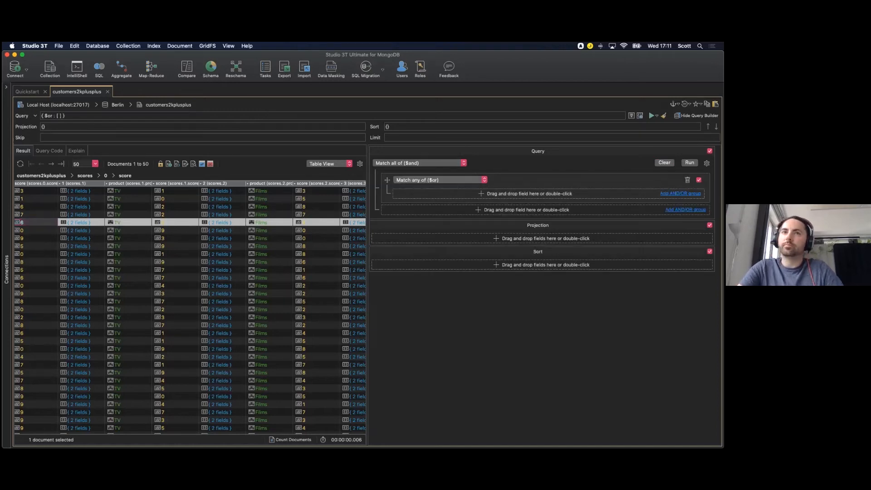
pyautogui.click(484, 180)
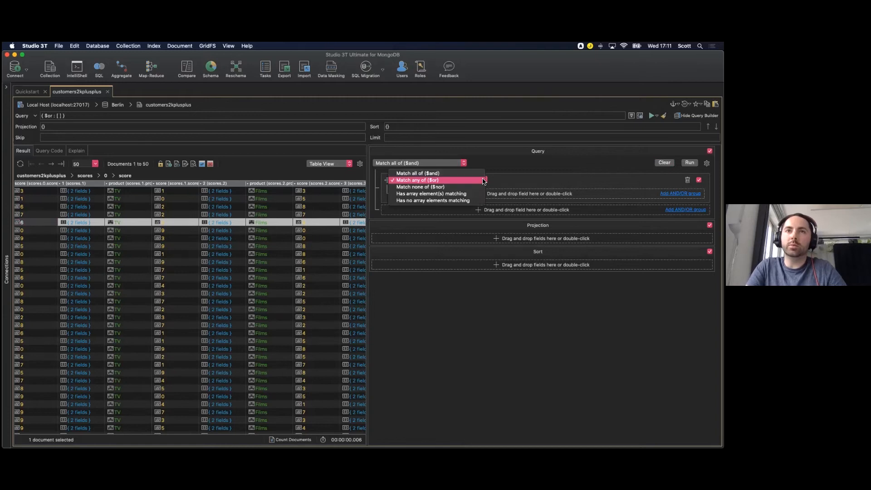
pyautogui.click(479, 194)
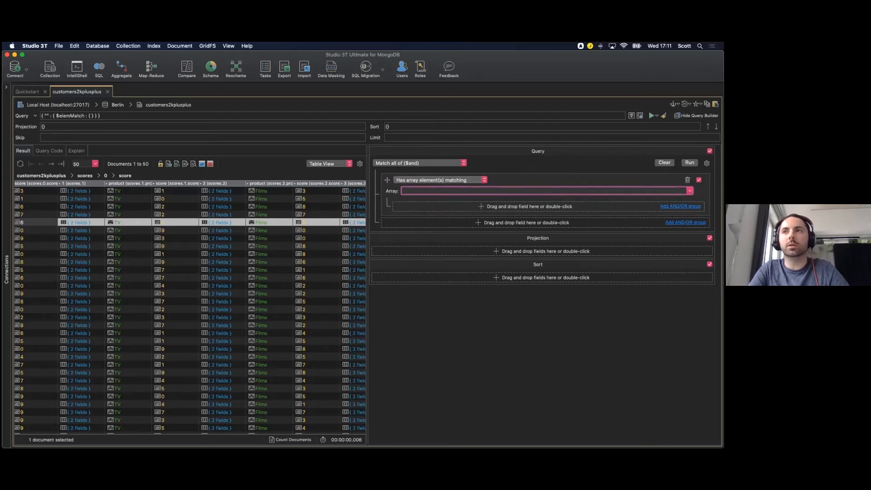
pyautogui.press('Down')
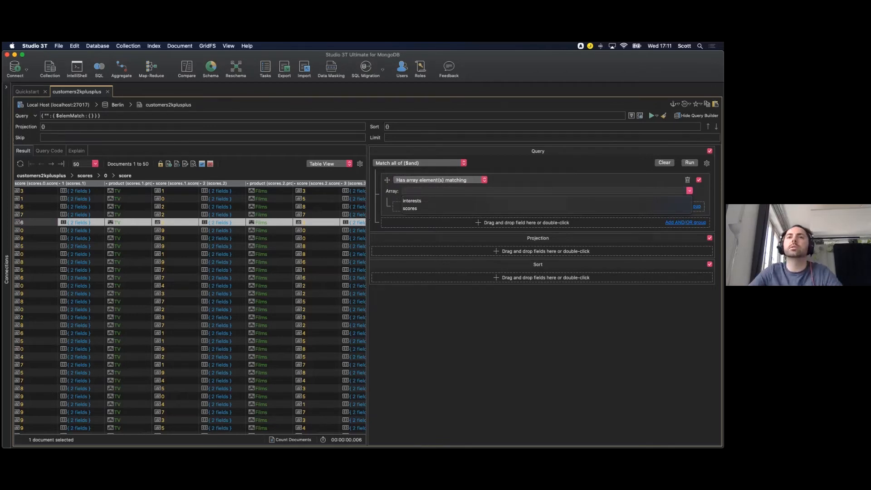
pyautogui.click(411, 208)
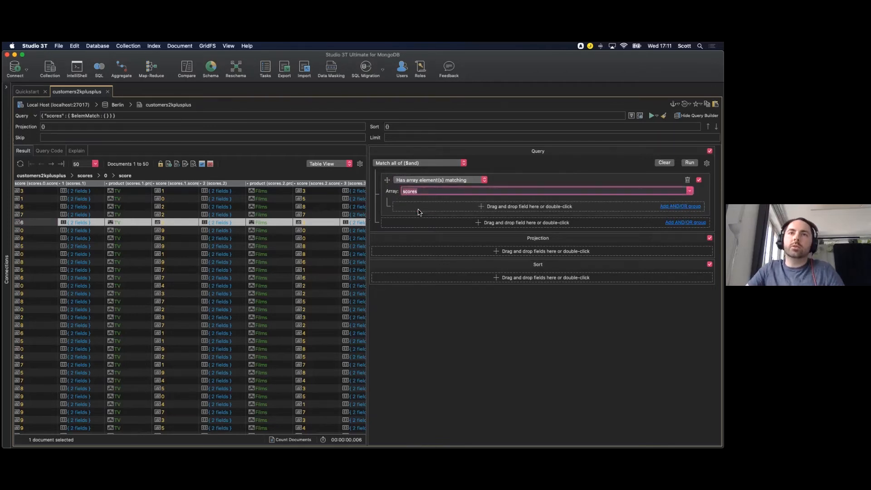
# - Require a scores element with product equal to Films and score >= 8
pyautogui.doubleClick(479, 208)
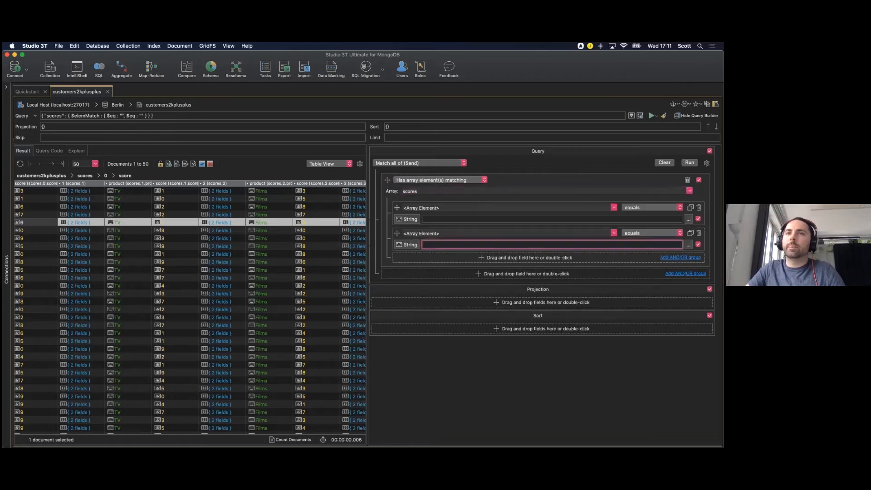
pyautogui.click(479, 208)
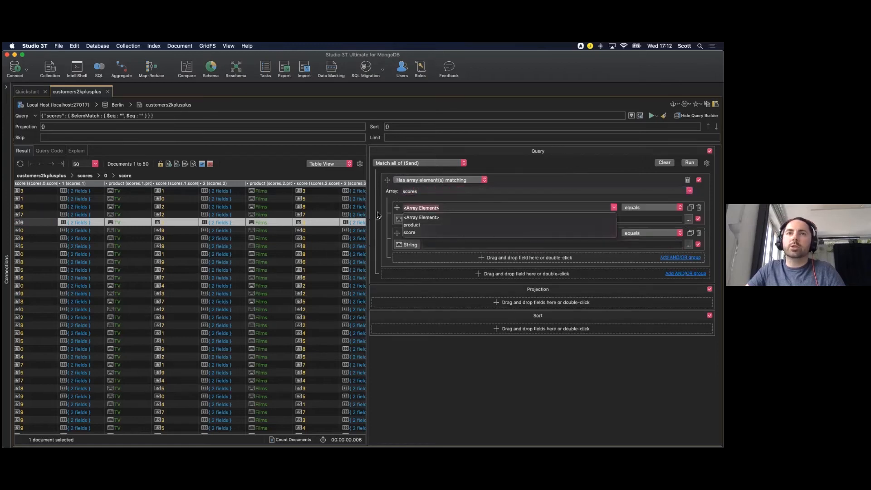
pyautogui.click(412, 226)
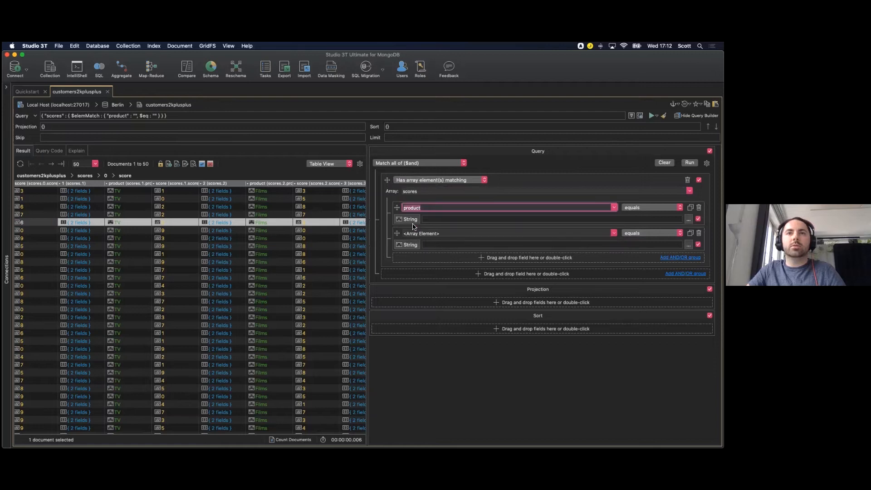
pyautogui.click(441, 217)
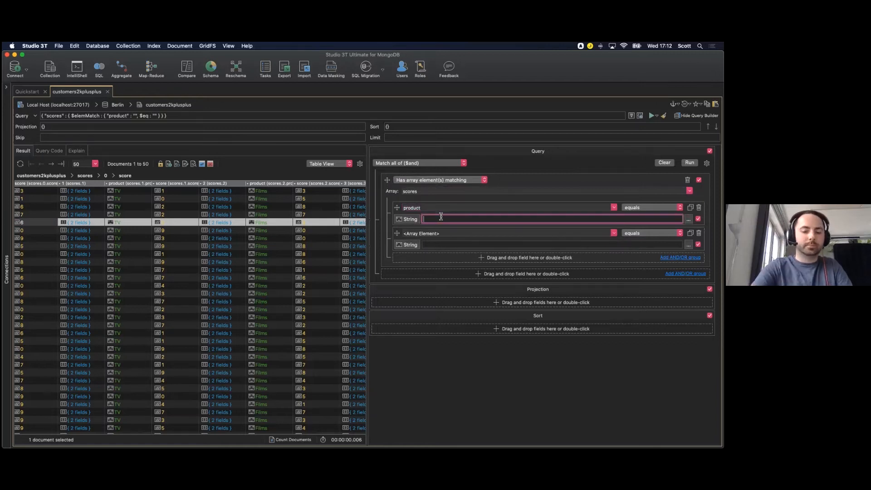
pyautogui.write('Films')
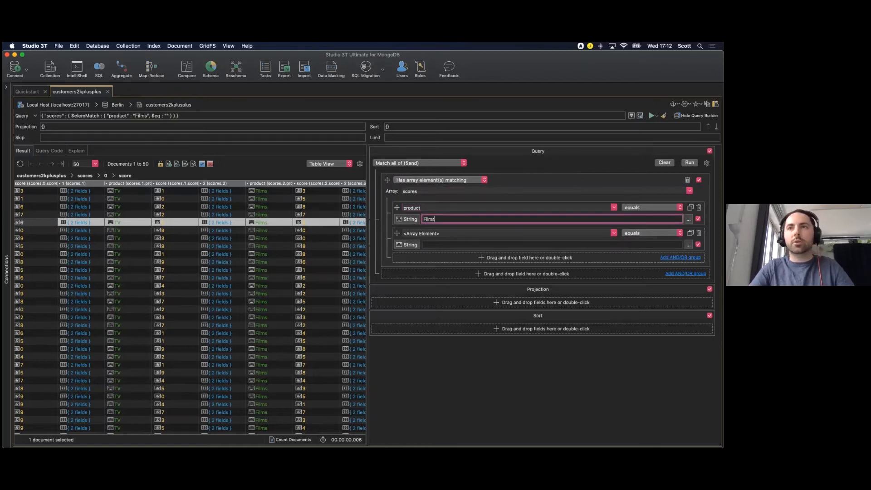
pyautogui.click(556, 234)
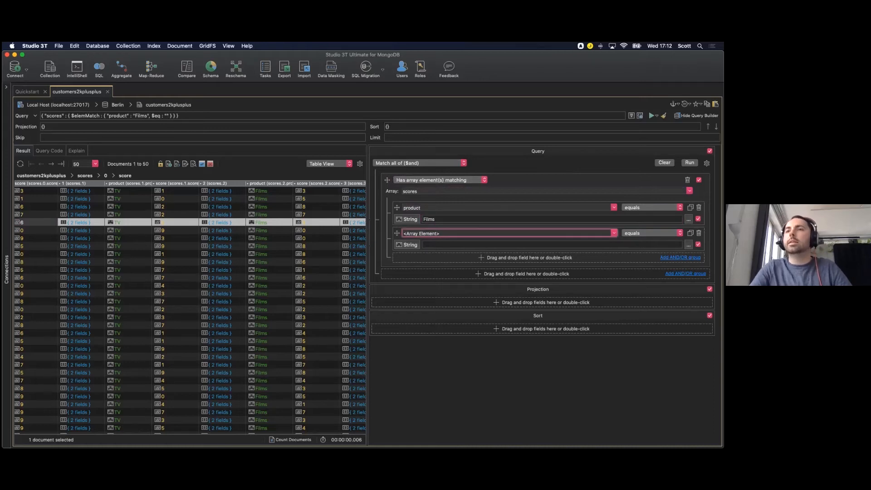
pyautogui.press('Down')
pyautogui.click(427, 258)
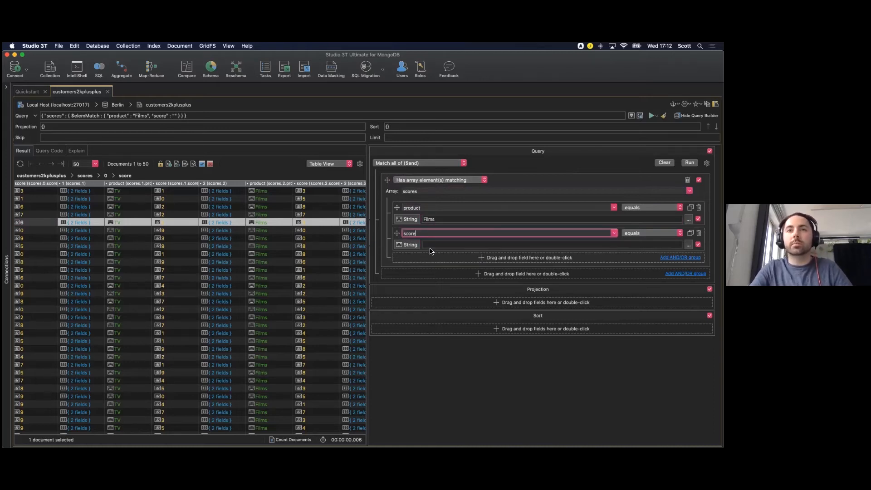
pyautogui.write('8')
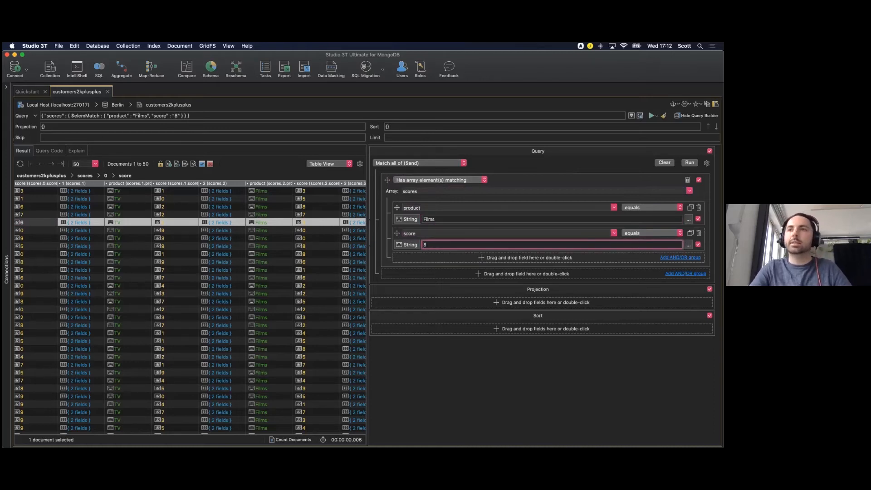
pyautogui.click(652, 233)
pyautogui.press('Up')
pyautogui.press('Return')
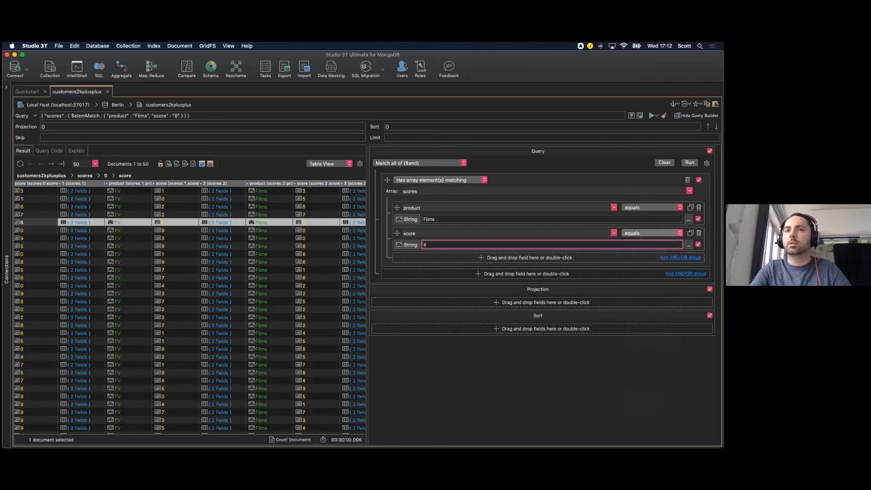
# - Add a top-level condition address.state equals Florida, removing the leftover empty row
pyautogui.doubleClick(481, 276)
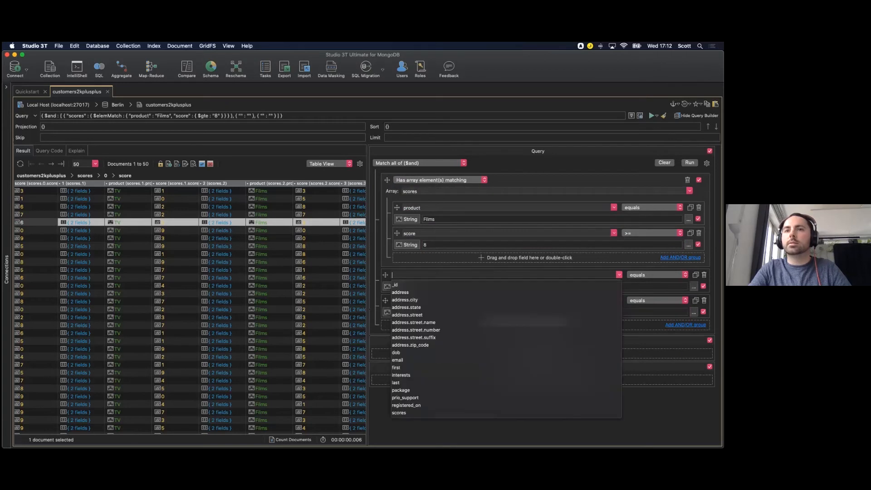
pyautogui.click(417, 308)
pyautogui.click(426, 287)
pyautogui.write('F')
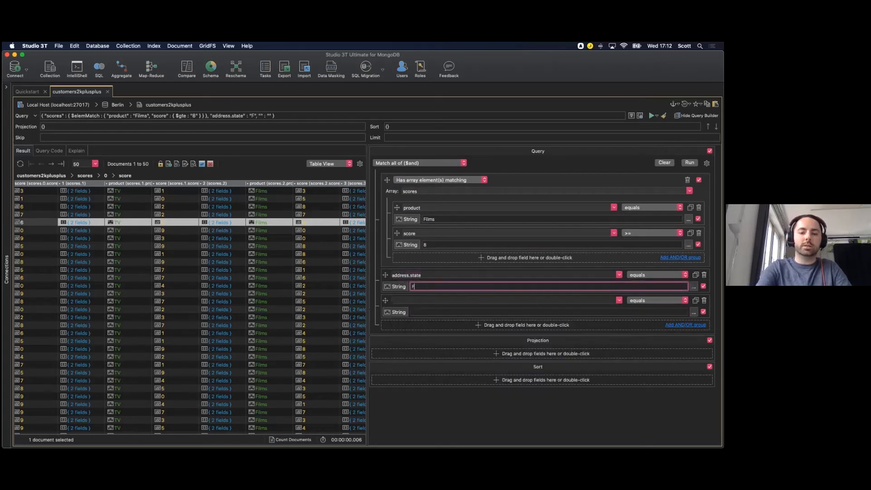
pyautogui.write('lorida')
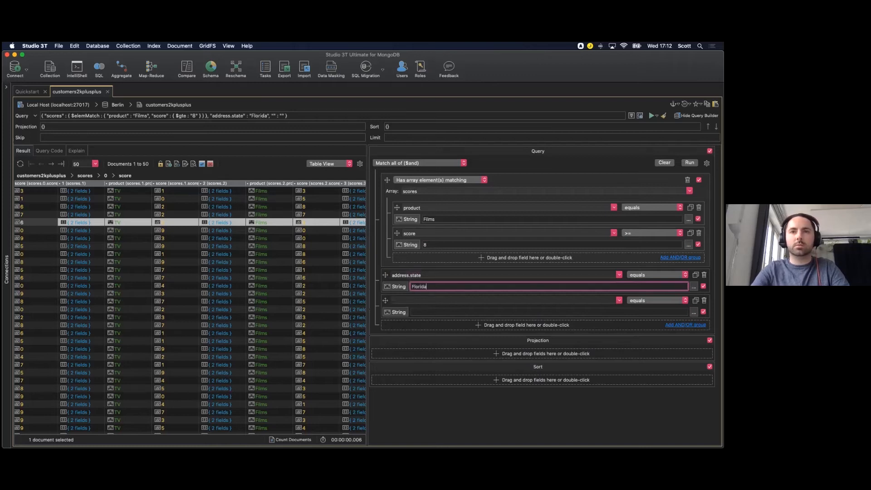
pyautogui.press('Return')
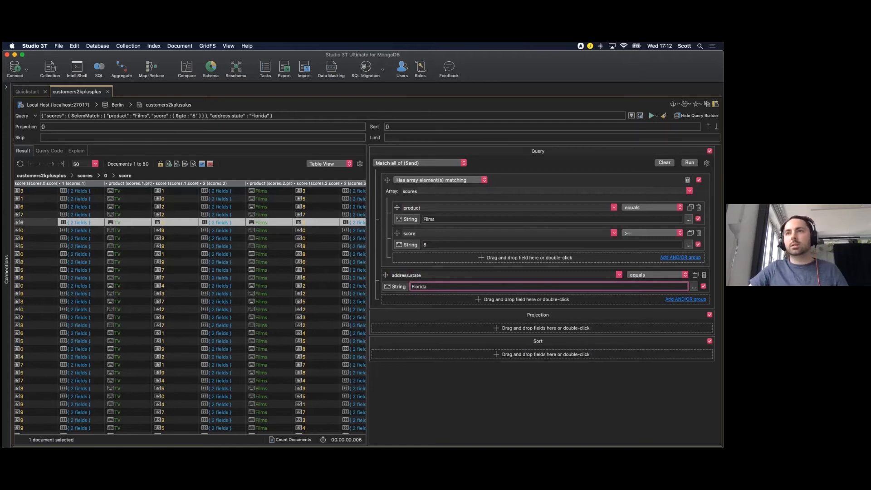
# - Change the Films score value 8 to Int32 and rerun the query, returning 49 documents
pyautogui.click(689, 163)
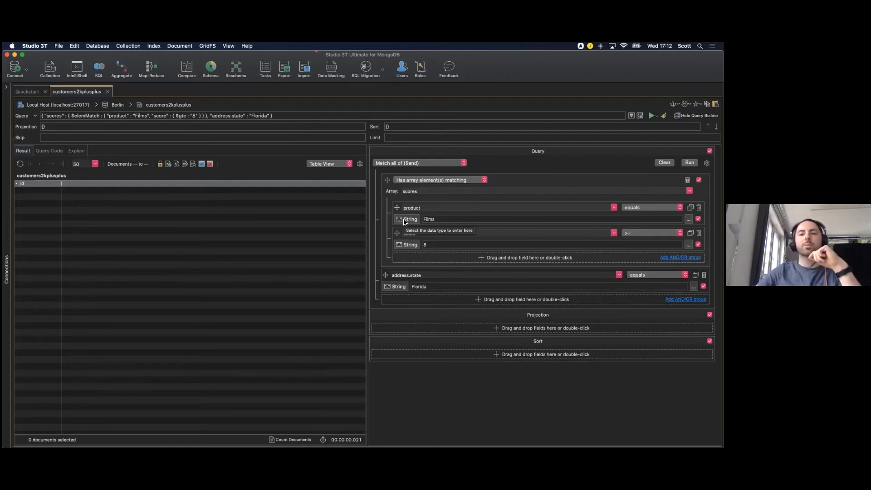
pyautogui.click(405, 245)
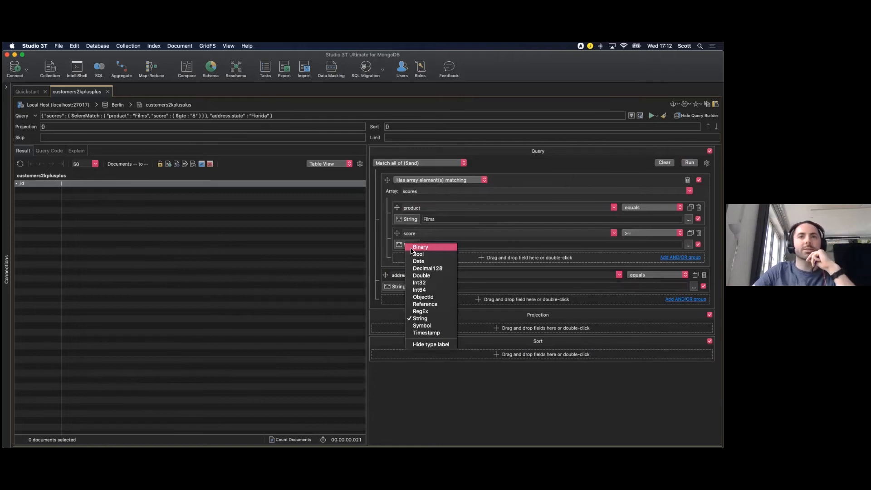
pyautogui.click(419, 282)
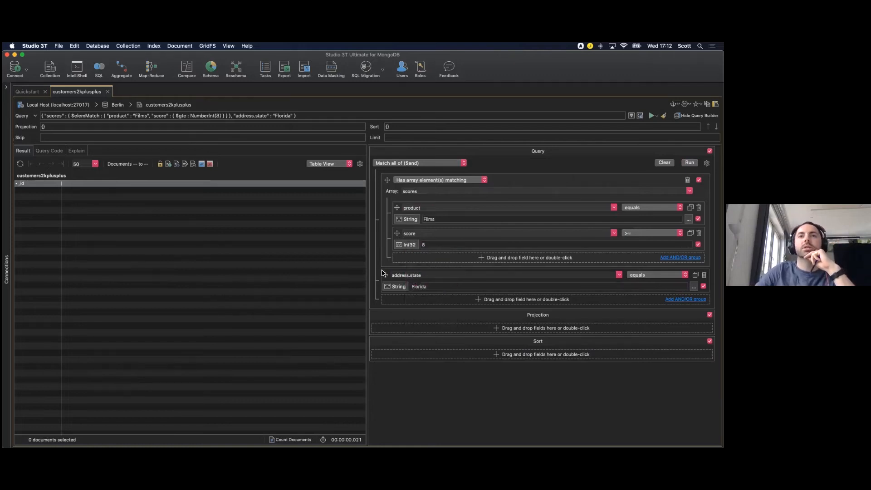
pyautogui.press('super+Return')
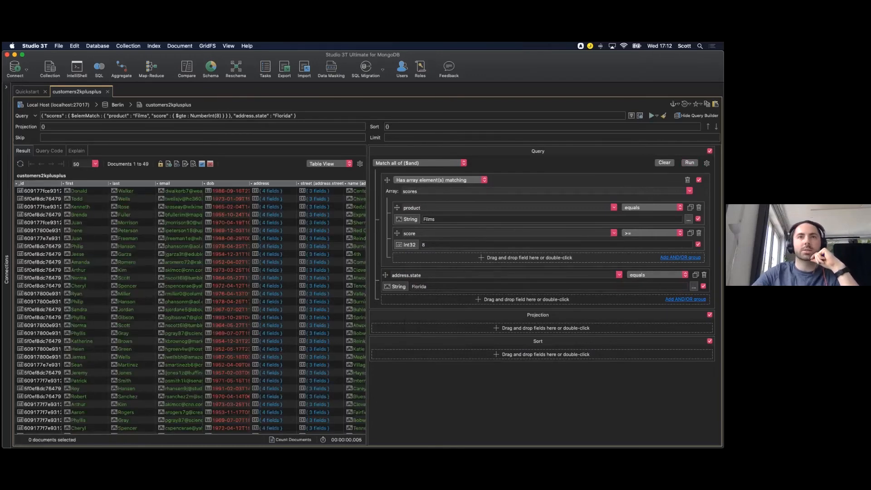
pyautogui.hscroll(2, 235, 279)
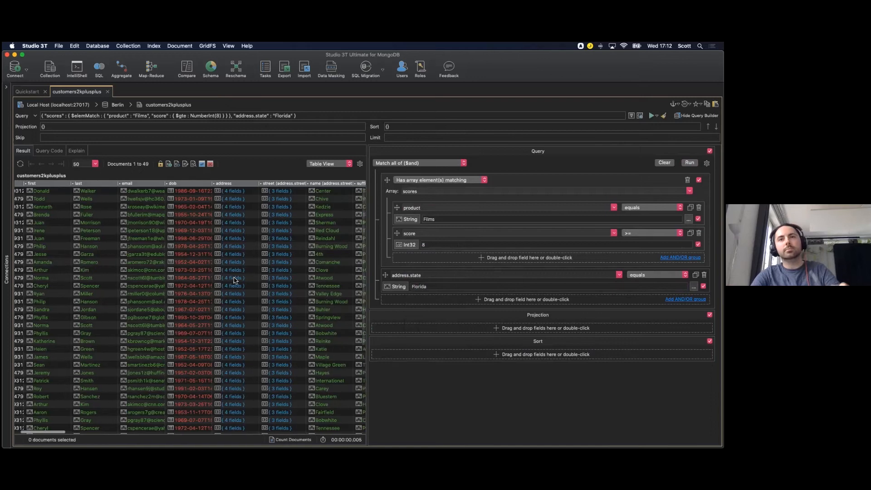
pyautogui.hscroll(3, 235, 280)
pyautogui.hscroll(3, 235, 280)
pyautogui.hscroll(2, 235, 280)
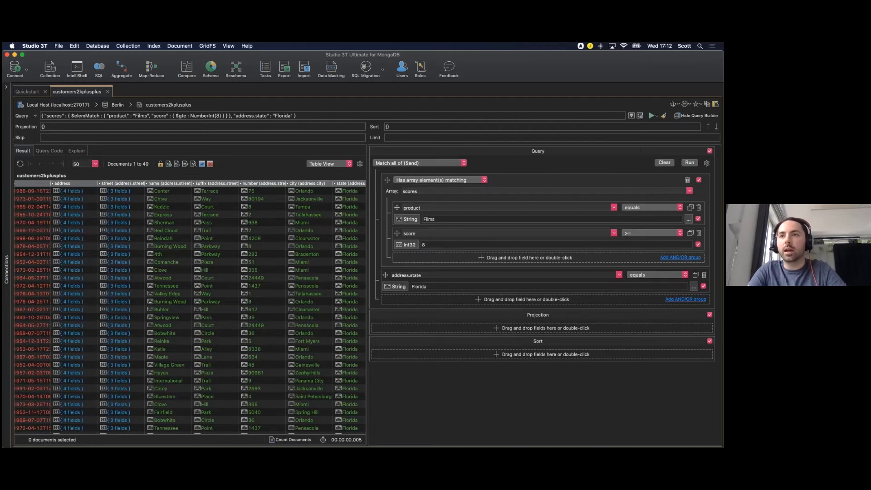
# - Add another group matching scores array elements with two condition rows
pyautogui.click(686, 299)
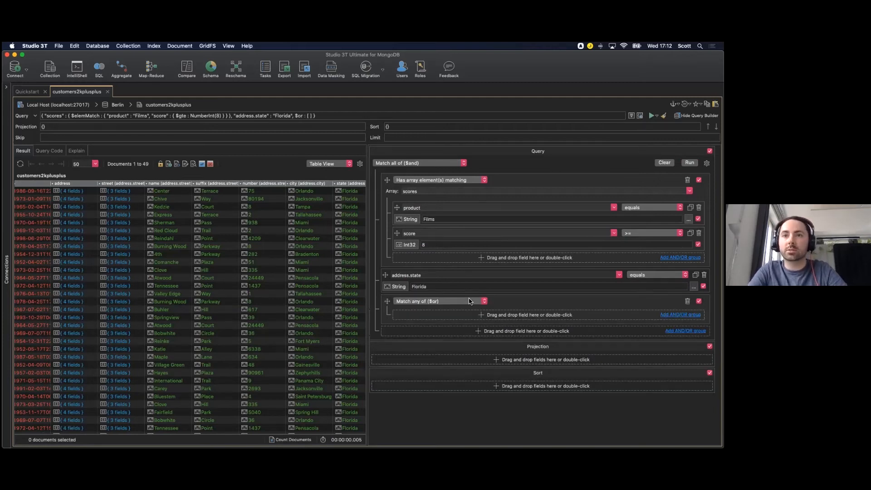
pyautogui.click(484, 302)
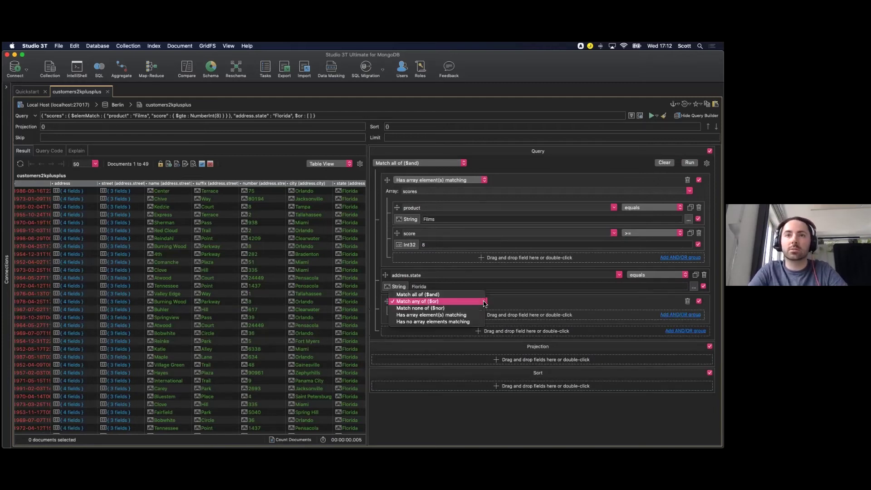
pyautogui.click(454, 314)
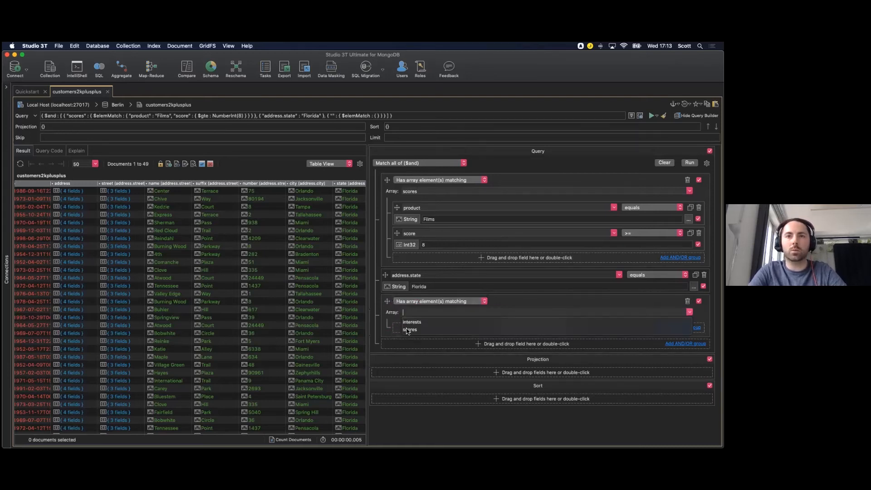
pyautogui.press('Down')
pyautogui.doubleClick(483, 328)
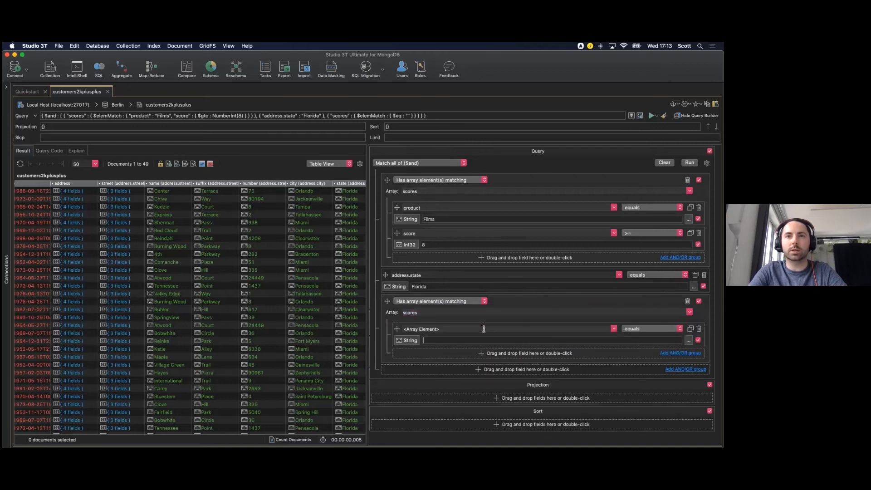
pyautogui.doubleClick(483, 354)
# - Set the group to product equals TV and score <= Int32 5, then add a further group
pyautogui.click(446, 330)
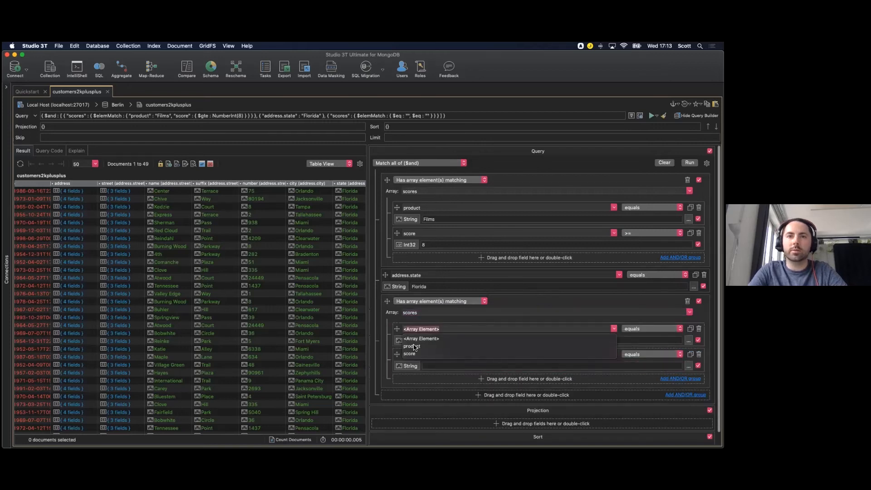
pyautogui.click(414, 346)
pyautogui.click(430, 341)
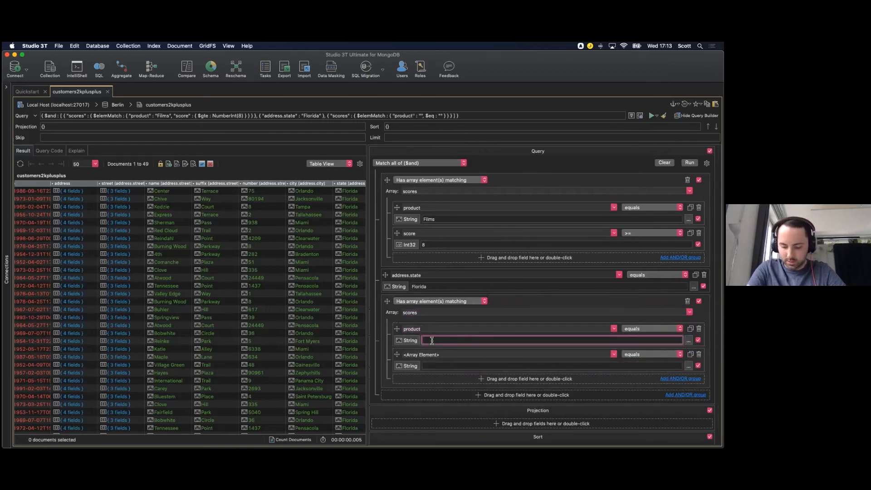
pyautogui.write('TV')
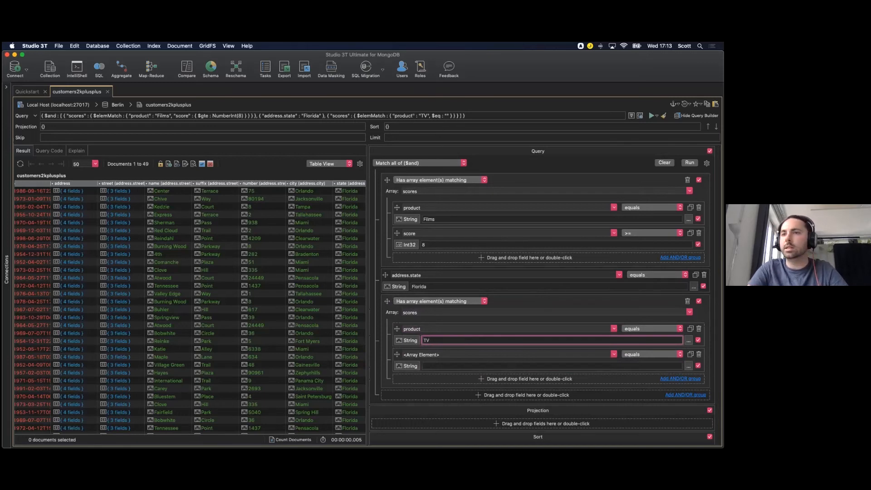
pyautogui.click(435, 355)
pyautogui.click(411, 371)
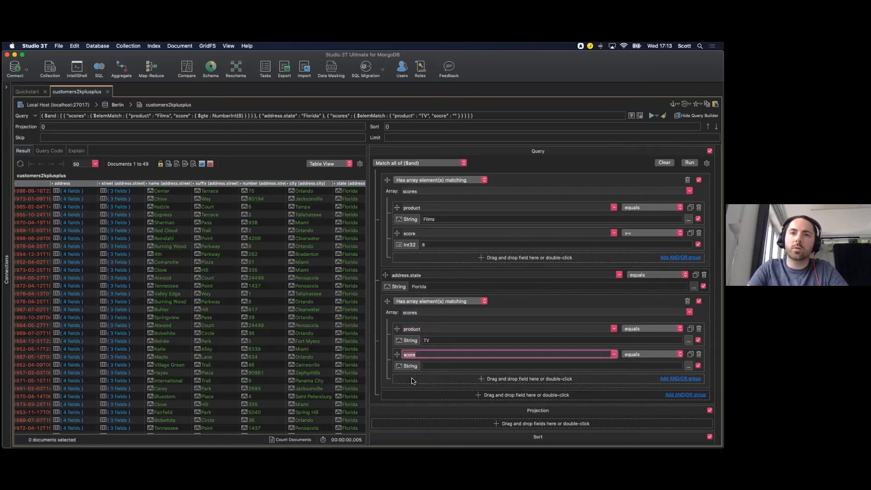
pyautogui.click(431, 365)
pyautogui.write('5')
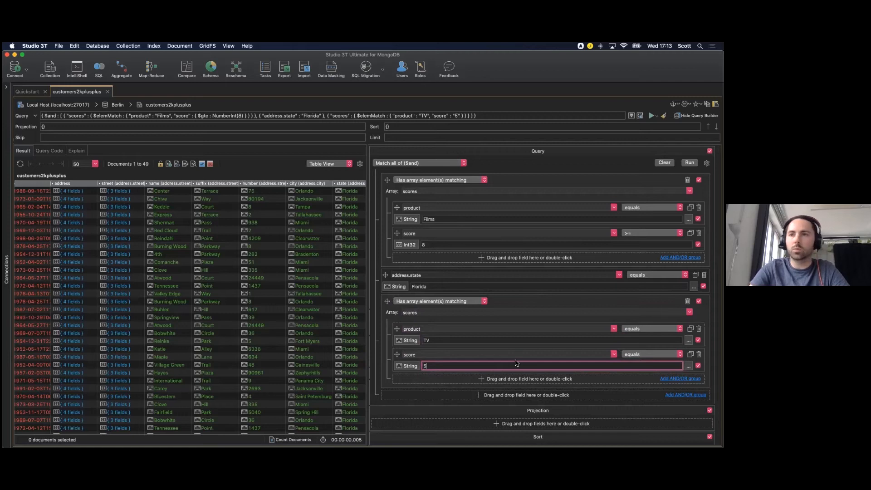
pyautogui.click(652, 355)
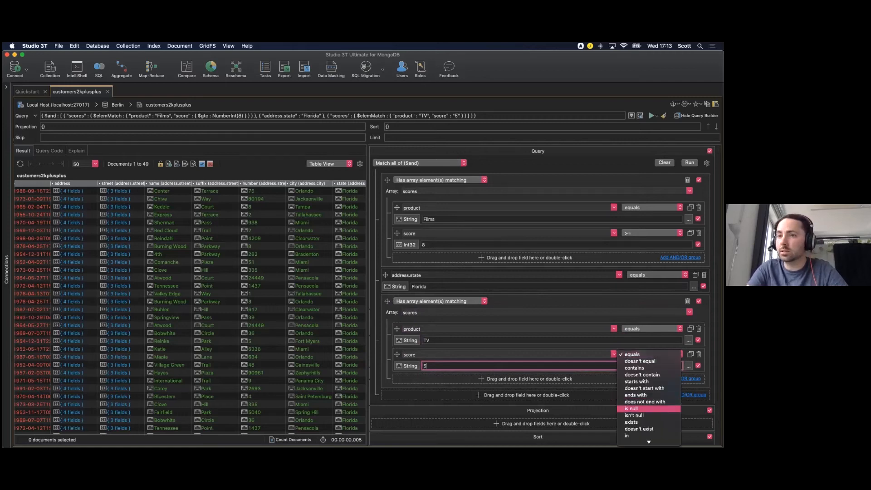
pyautogui.click(628, 388)
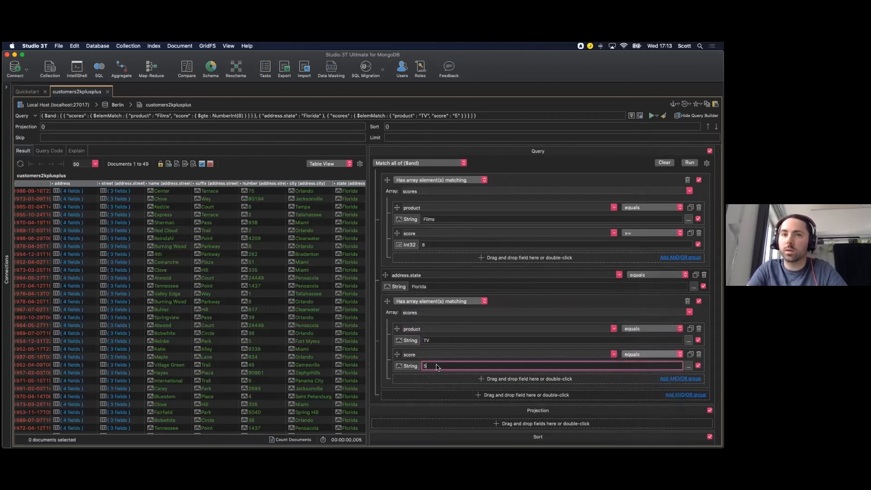
pyautogui.click(404, 367)
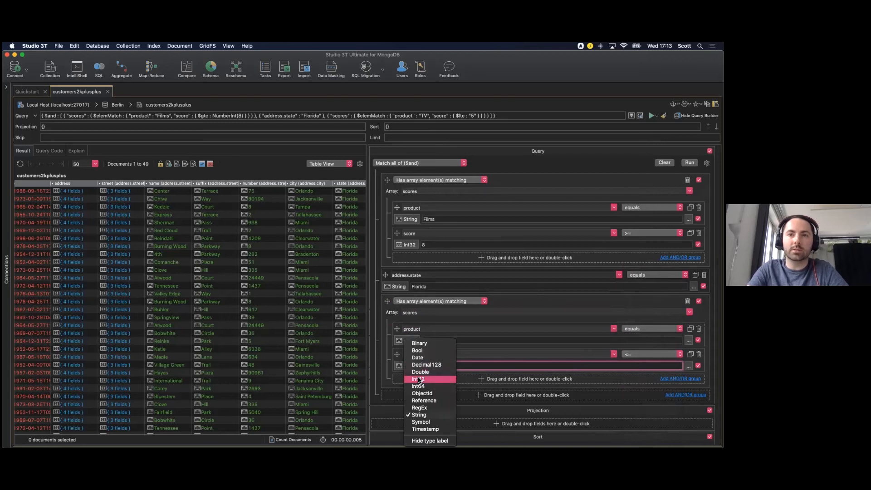
pyautogui.click(417, 380)
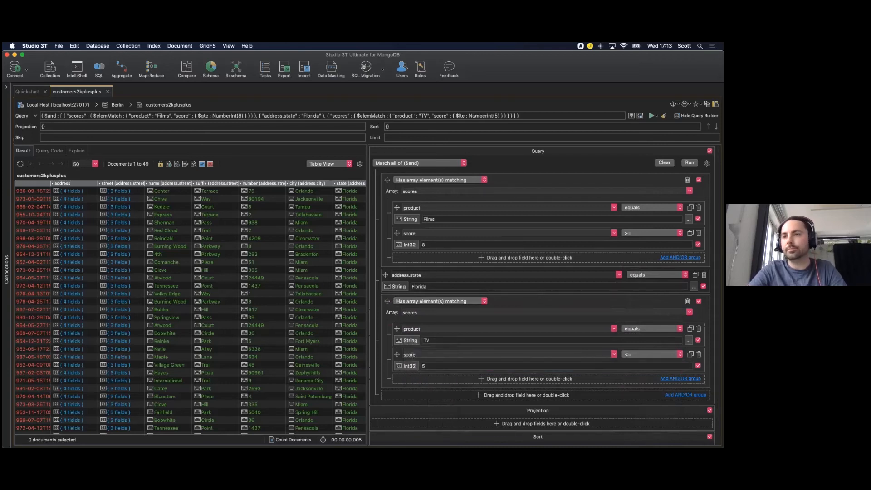
pyautogui.click(685, 395)
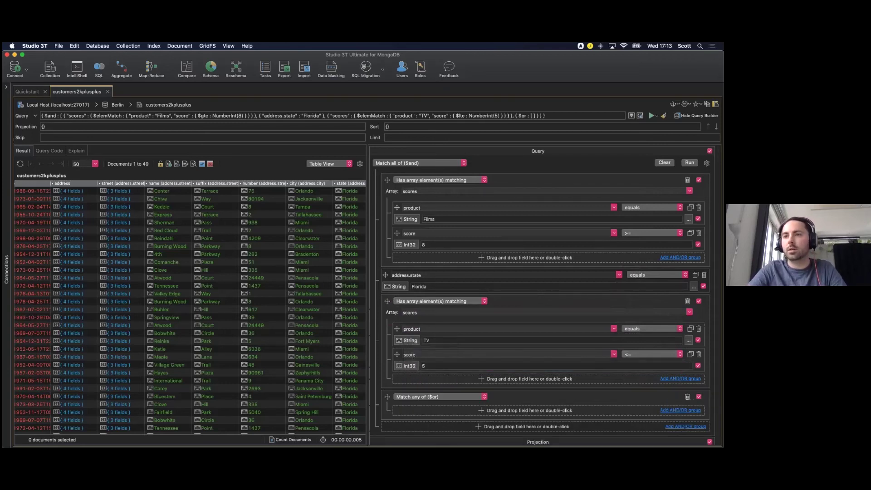
# - Make the group 'Has no array elements matching' on interests with element value Gaming
pyautogui.click(480, 397)
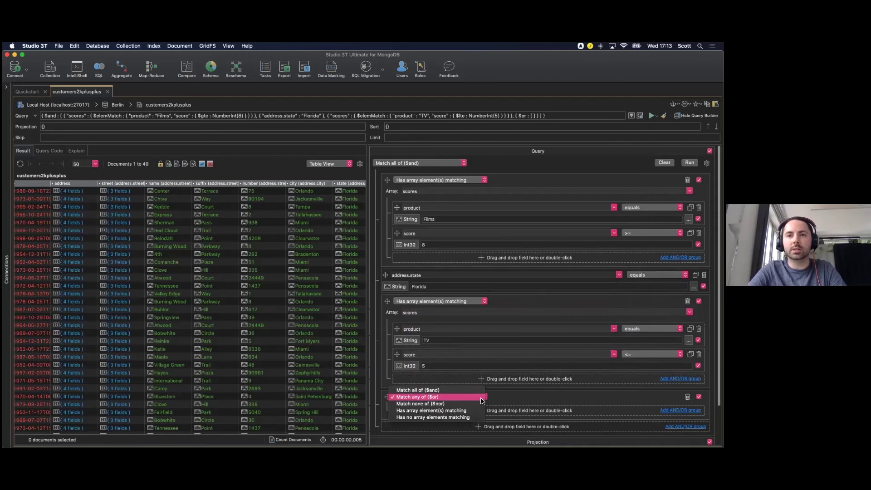
pyautogui.click(451, 417)
pyautogui.scroll(-3, 560, 402)
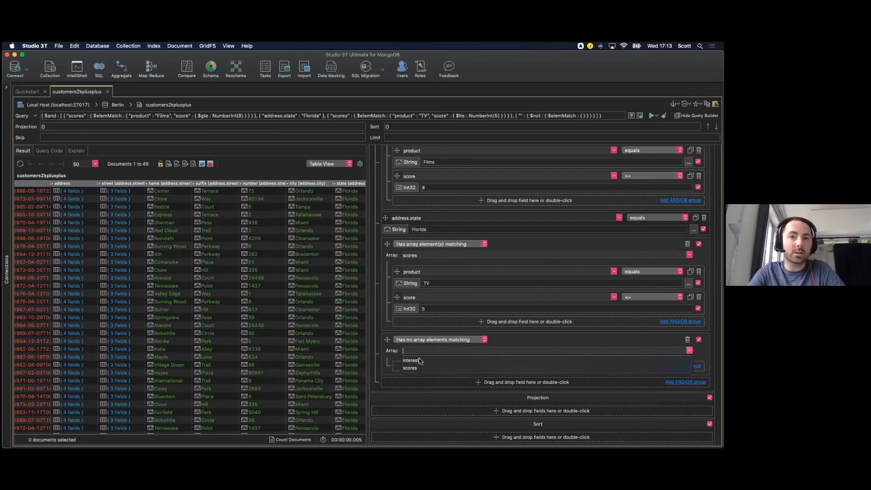
pyautogui.click(412, 360)
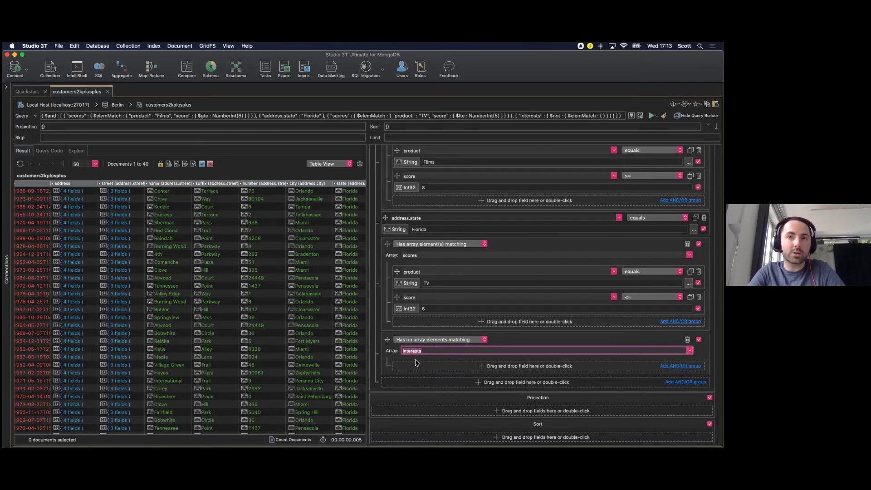
pyautogui.doubleClick(497, 367)
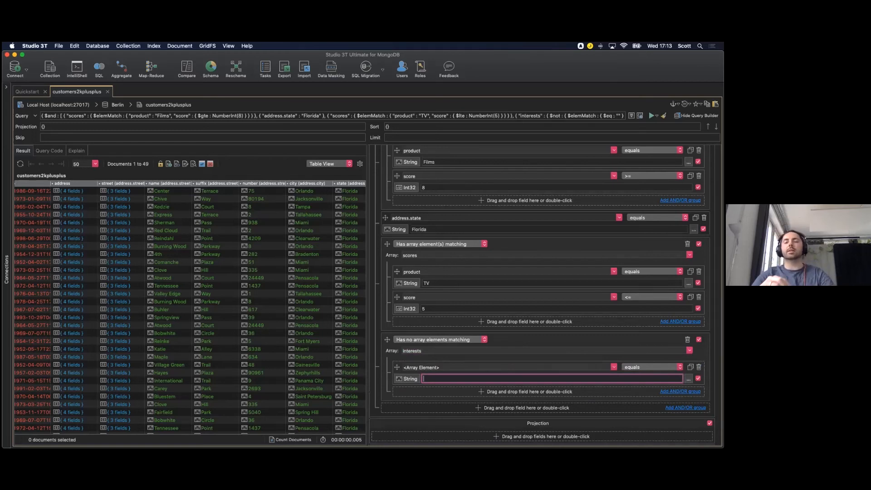
pyautogui.hotkey('shift', 'Tab')
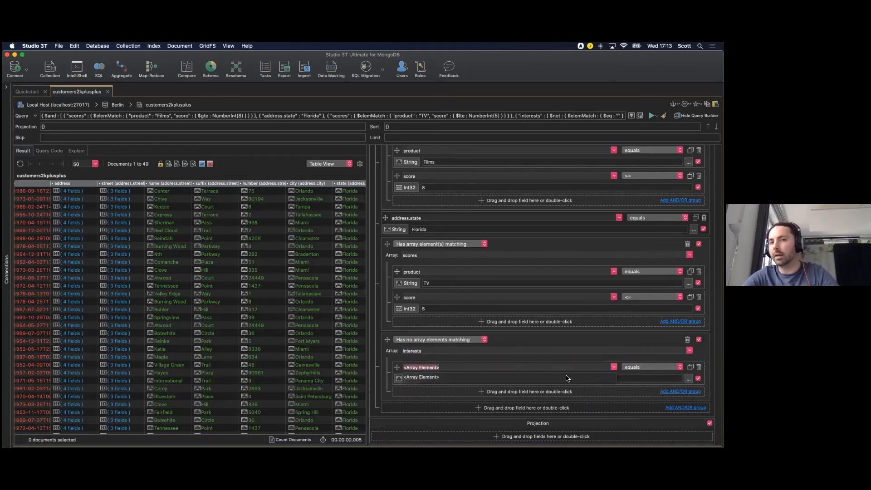
pyautogui.press('Return')
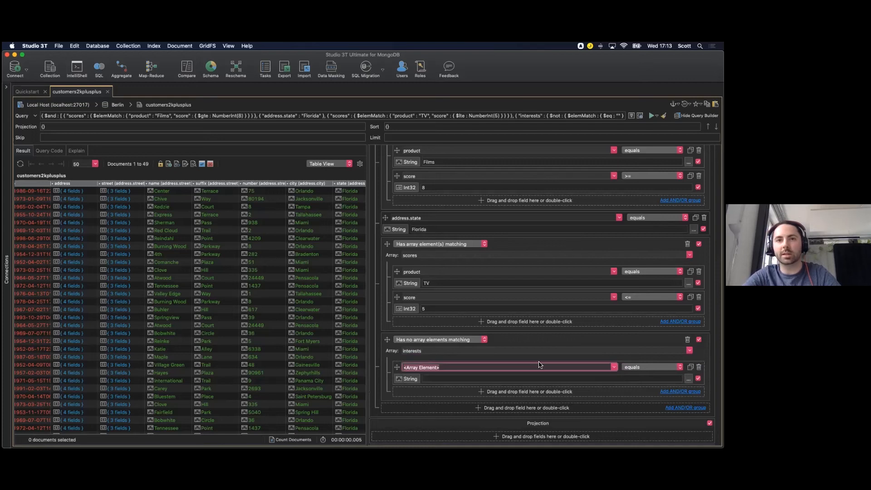
pyautogui.click(477, 380)
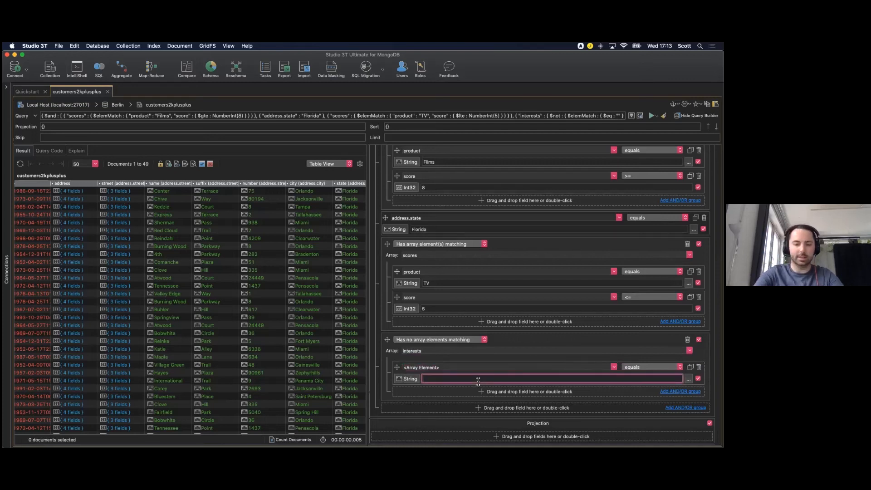
pyautogui.write('Gaming')
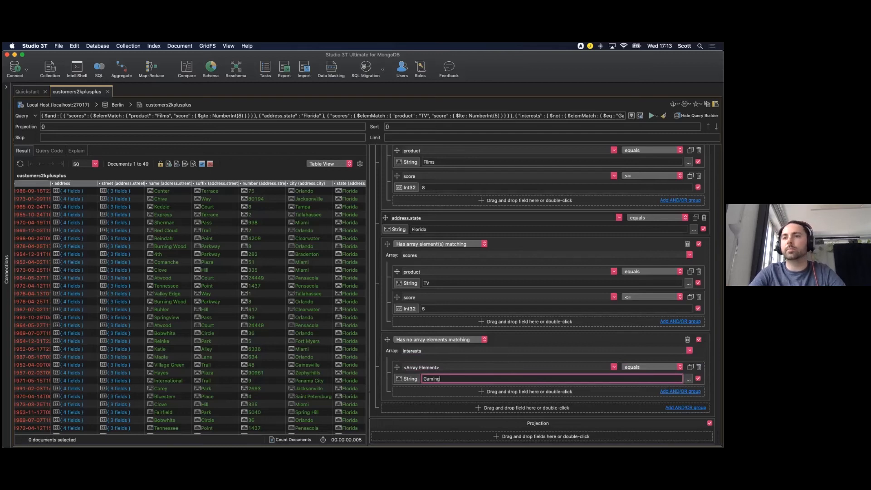
pyautogui.scroll(-2, 537, 296)
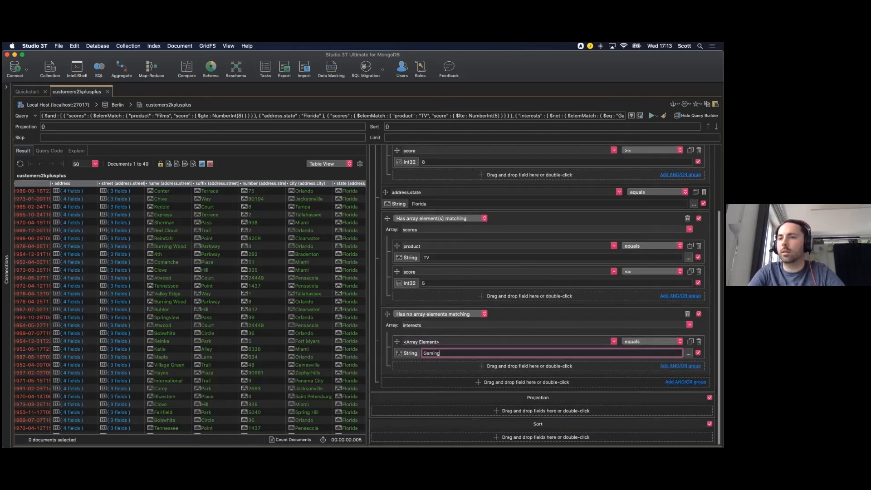
# - Sort the query by transactions descending
pyautogui.doubleClick(500, 437)
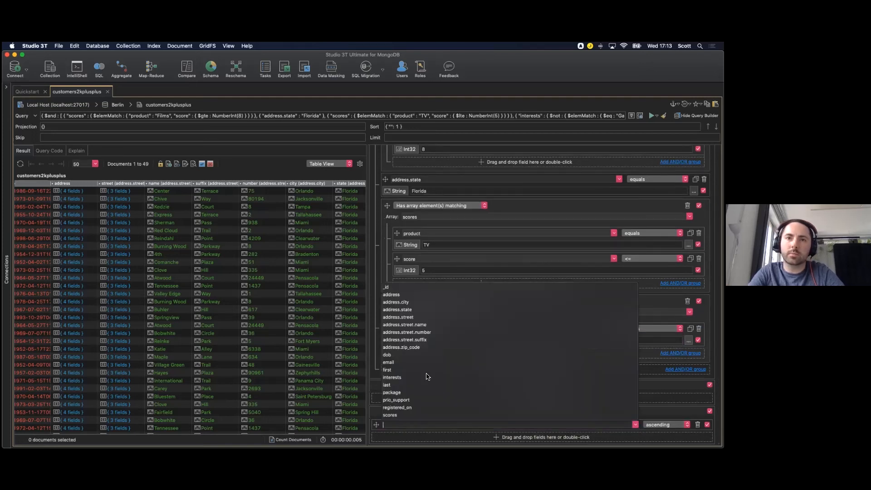
pyautogui.scroll(-3, 429, 377)
pyautogui.scroll(-2, 400, 384)
pyautogui.click(399, 400)
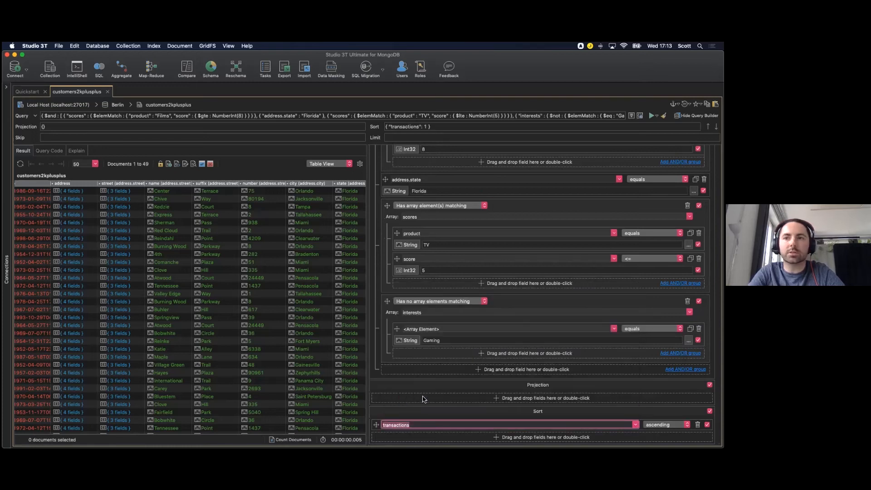
pyautogui.click(658, 425)
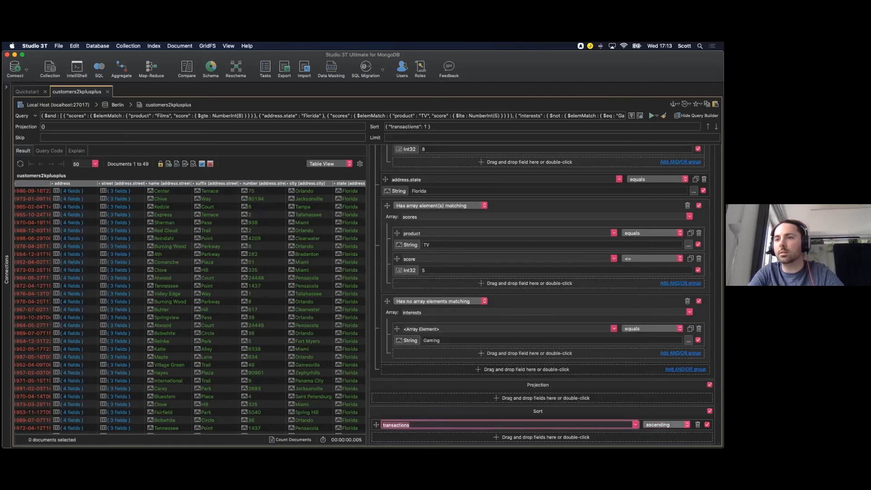
pyautogui.click(658, 432)
pyautogui.scroll(2, 659, 432)
pyautogui.scroll(3, 659, 432)
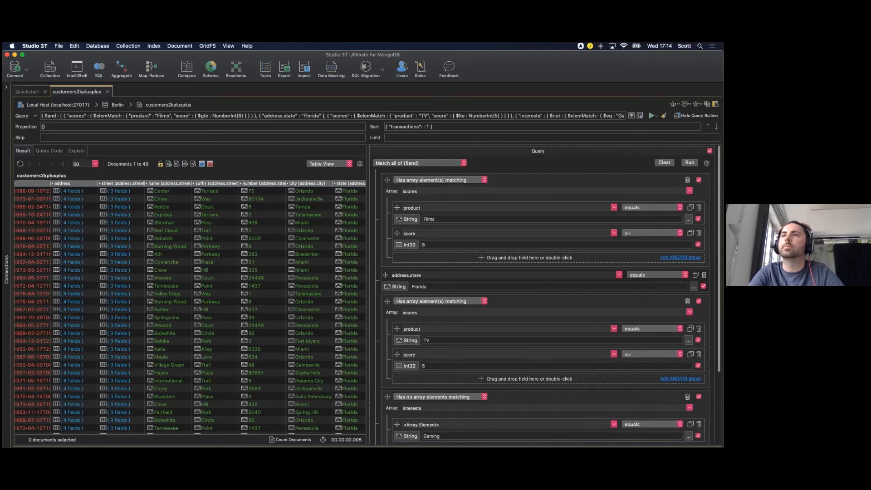
# - Run the query and count the 10 matching documents
pyautogui.click(690, 163)
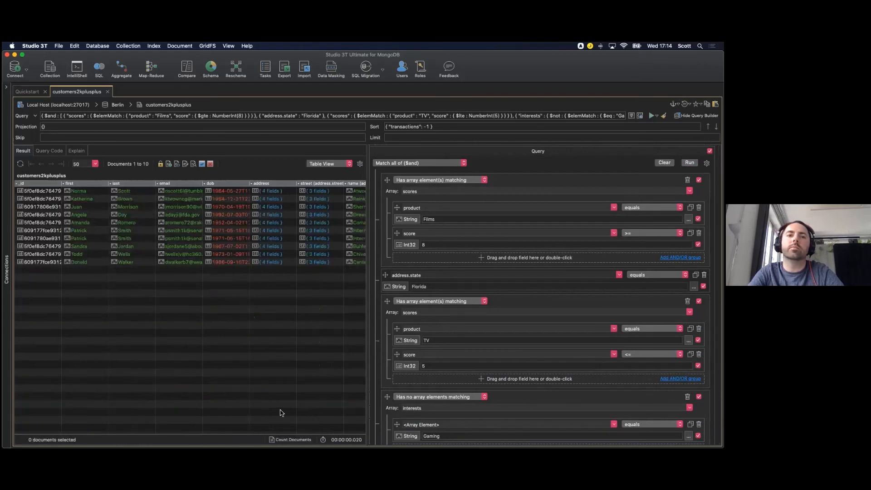
pyautogui.click(278, 441)
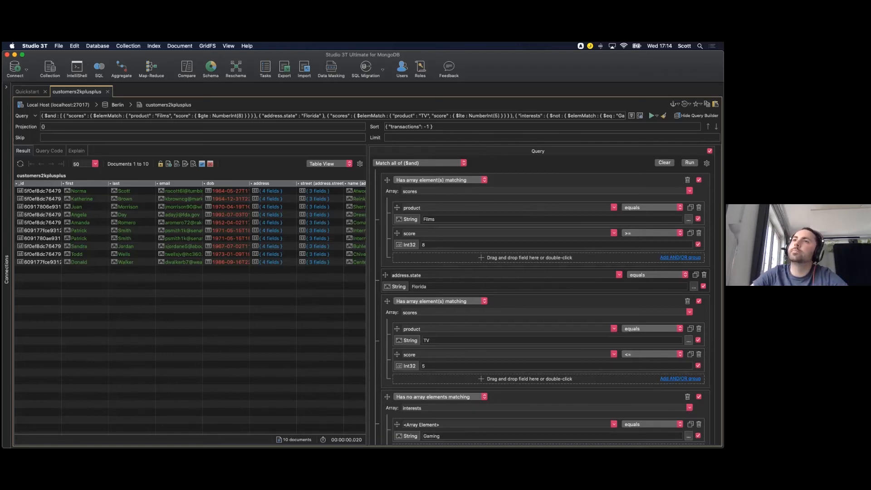
# - Hide the query builder, open and cancel Export, then view the Explain query plan
pyautogui.click(695, 116)
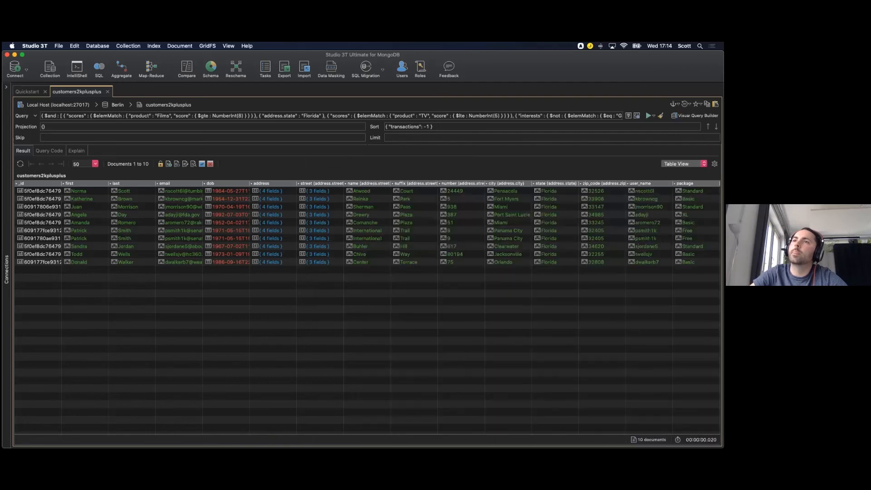
pyautogui.click(284, 68)
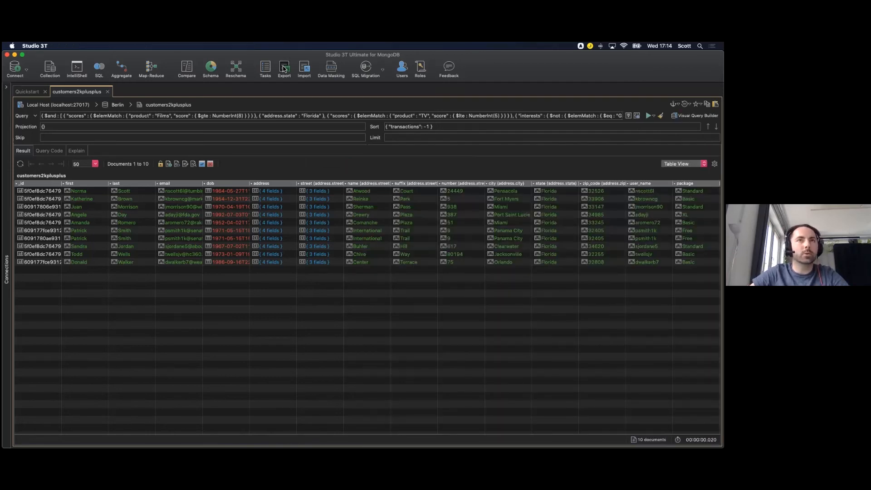
pyautogui.click(484, 303)
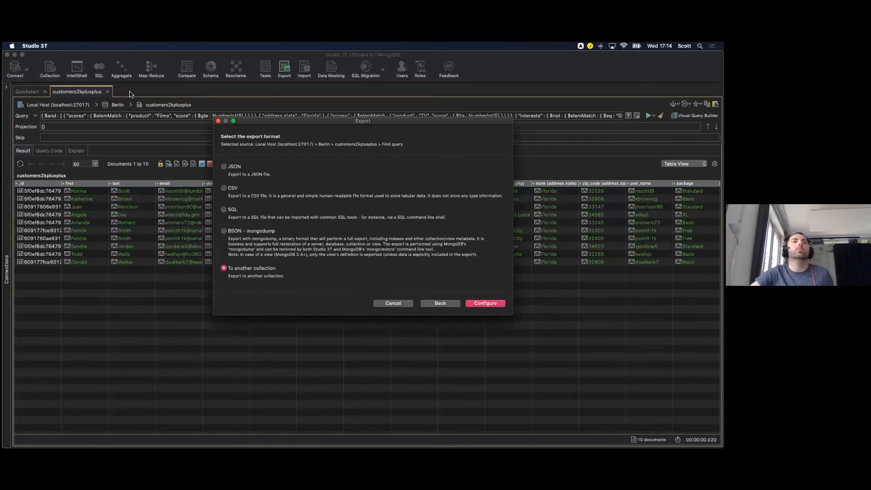
pyautogui.click(220, 121)
pyautogui.click(75, 150)
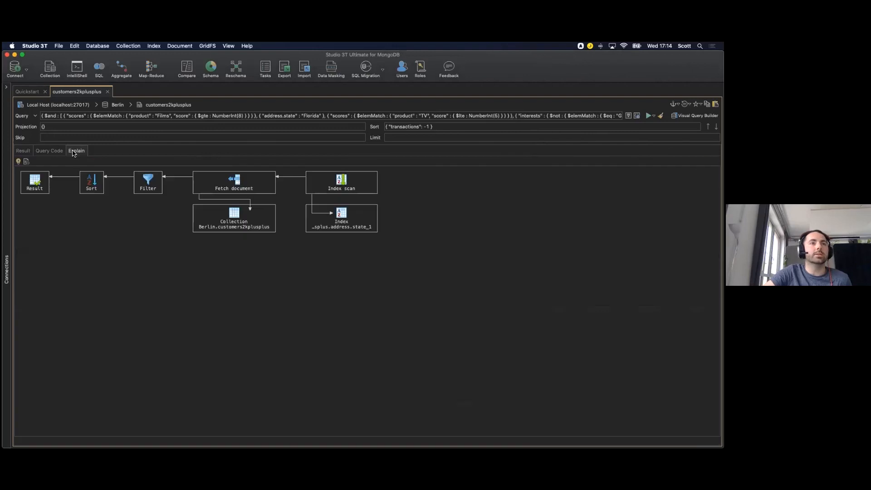
# - Show plan stats with counts and timings, then view the query as mongo shell code
pyautogui.click(18, 161)
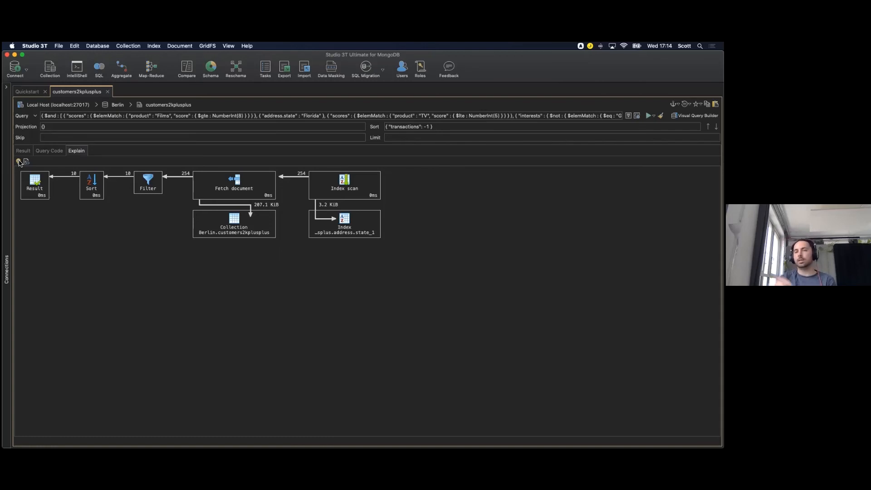
pyautogui.click(51, 151)
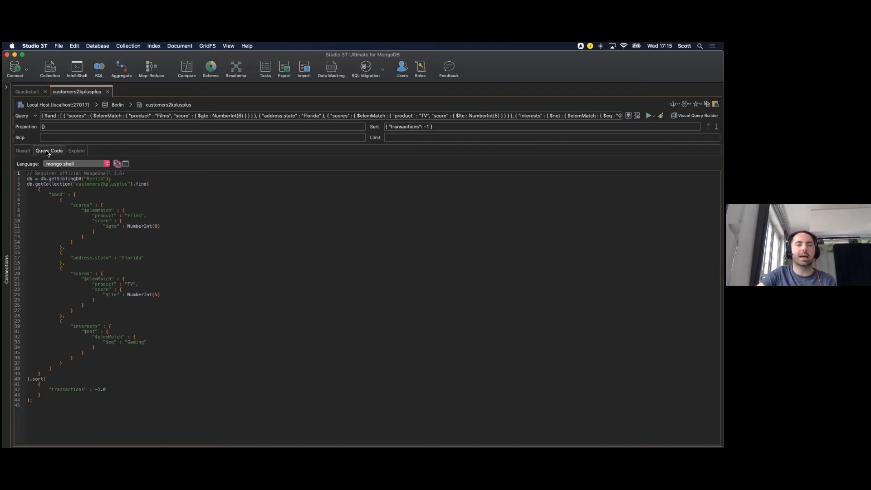
pyautogui.click(104, 165)
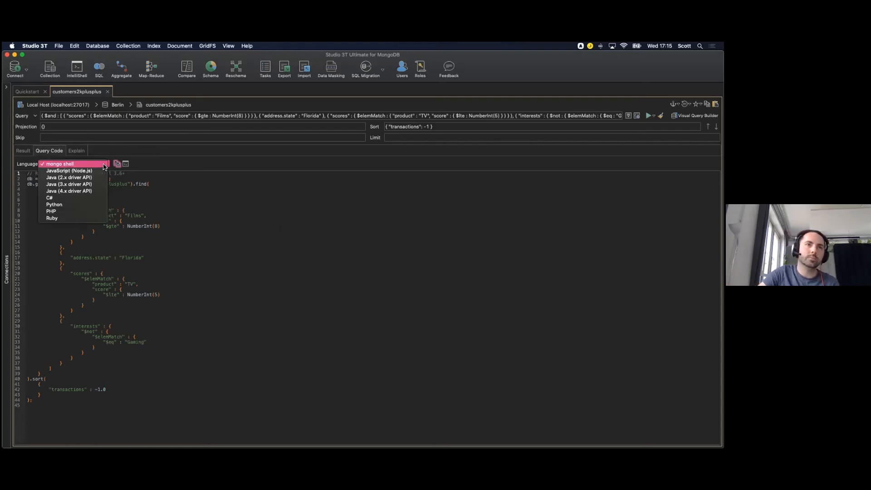
pyautogui.click(64, 193)
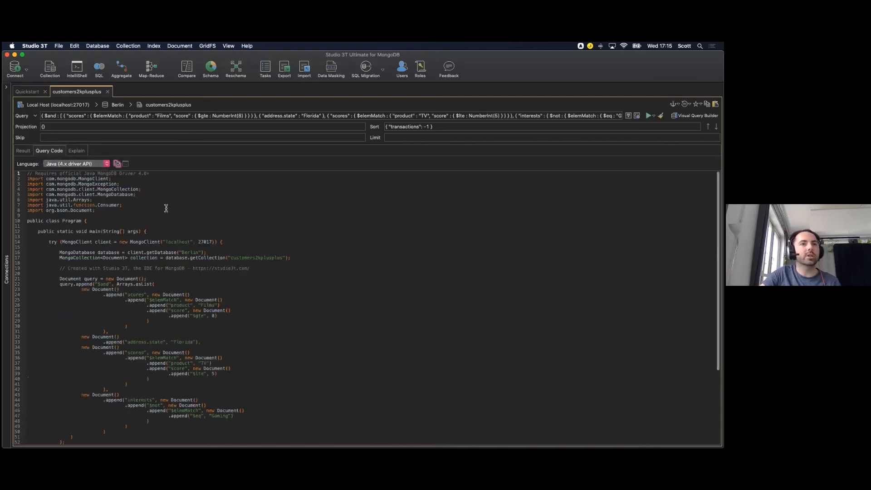
pyautogui.scroll(-2, 165, 208)
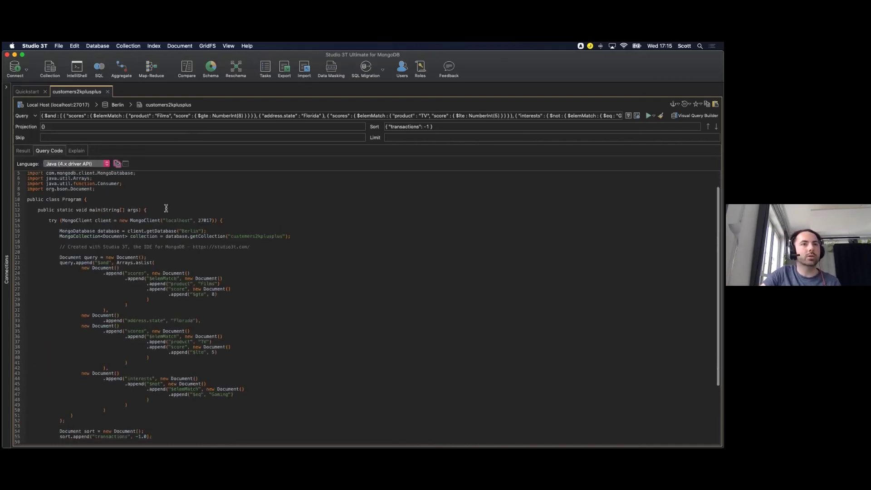
pyautogui.click(108, 167)
pyautogui.click(91, 171)
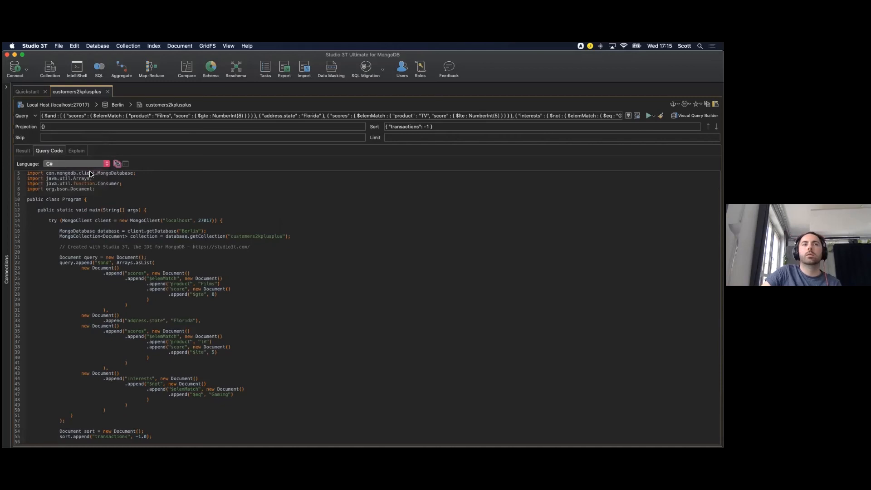
pyautogui.scroll(-3, 164, 231)
pyautogui.scroll(-1, 171, 244)
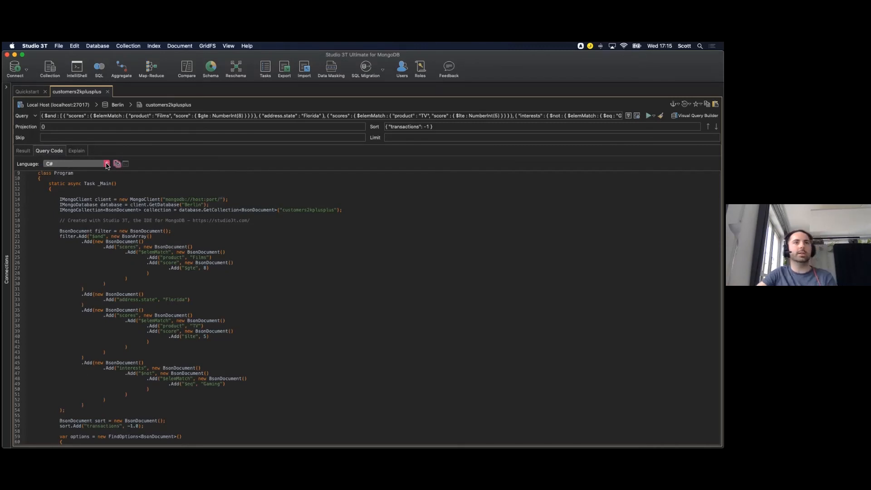
pyautogui.click(107, 164)
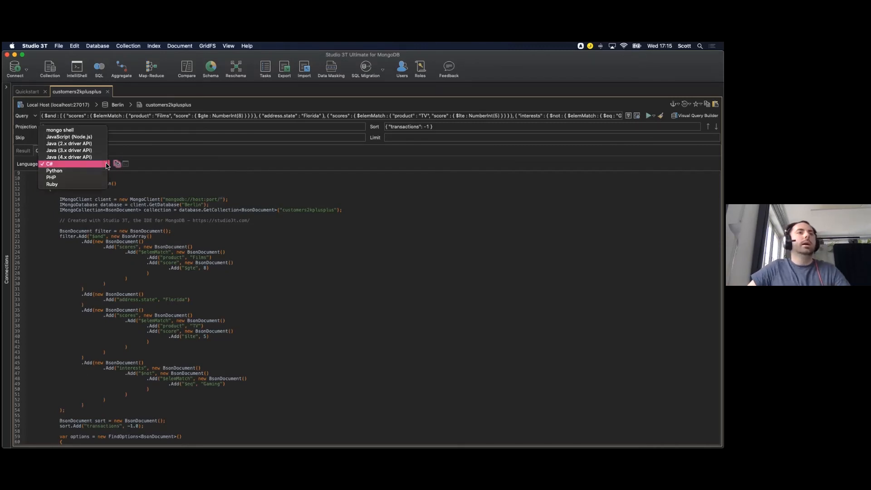
pyautogui.click(82, 131)
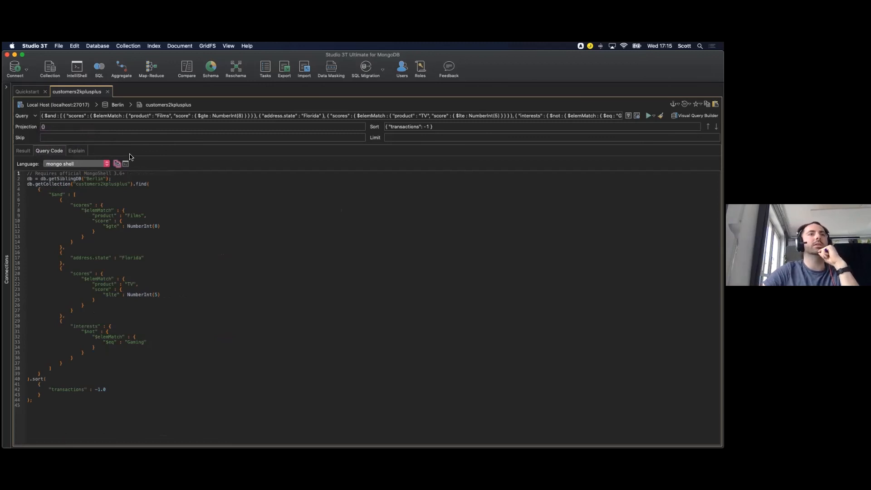
# - Open the query in IntelliShell, change Florida to Texas and execute it for 19 documents
pyautogui.click(125, 165)
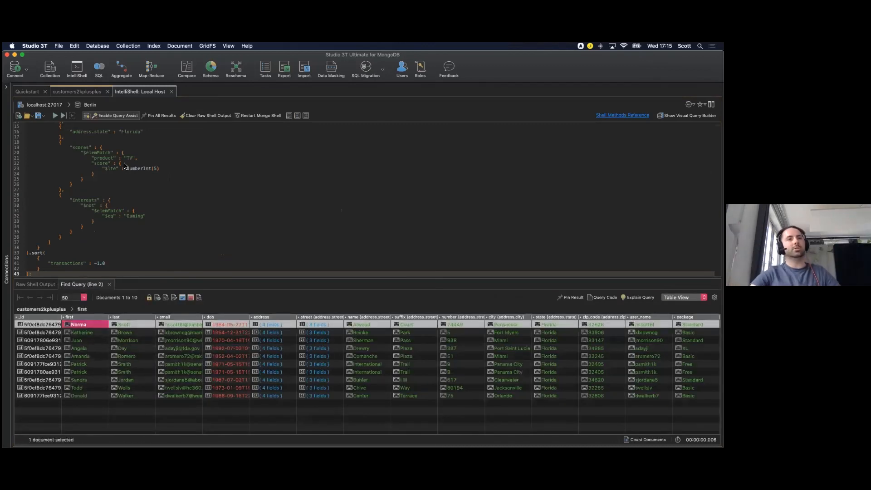
pyautogui.click(130, 132)
pyautogui.doubleClick(130, 132)
pyautogui.write('Texas')
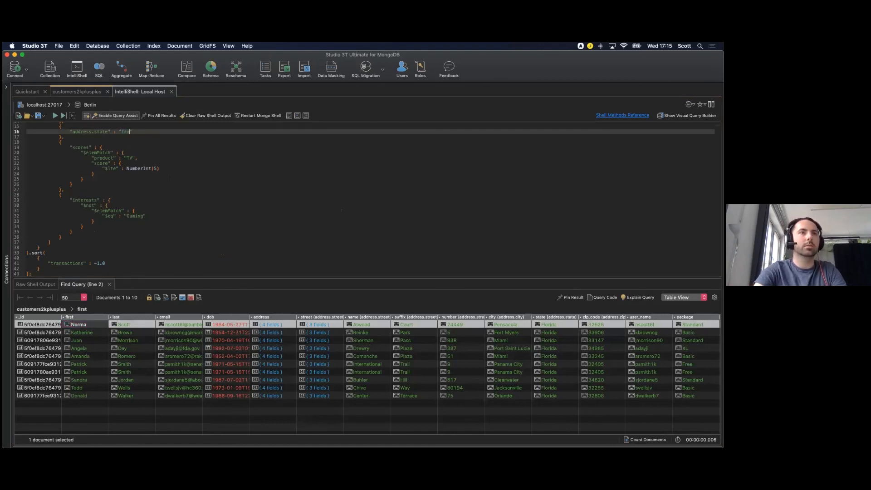
pyautogui.click(56, 116)
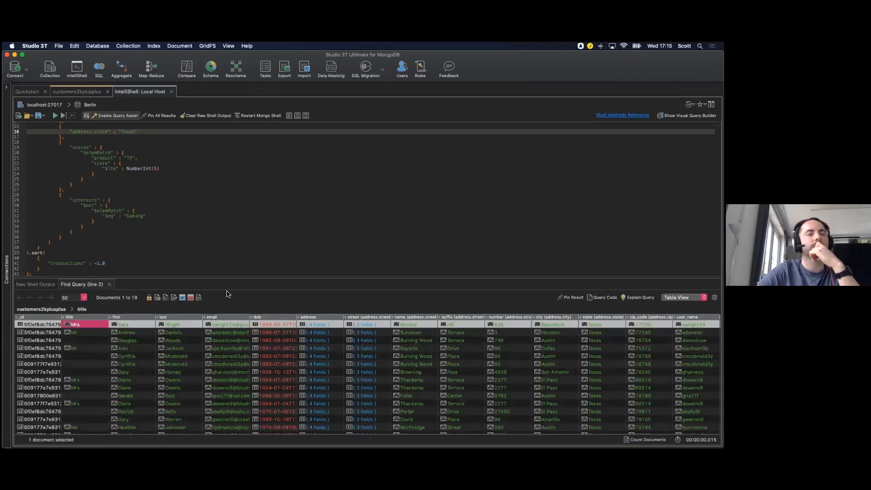
# - Check the raw shell output and return to the results table
pyautogui.click(36, 284)
pyautogui.click(71, 284)
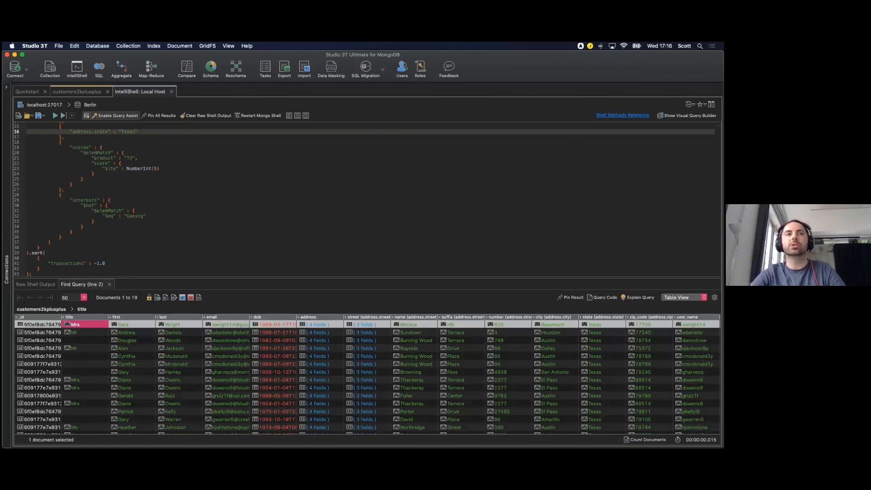
pyautogui.click(115, 205)
pyautogui.click(125, 158)
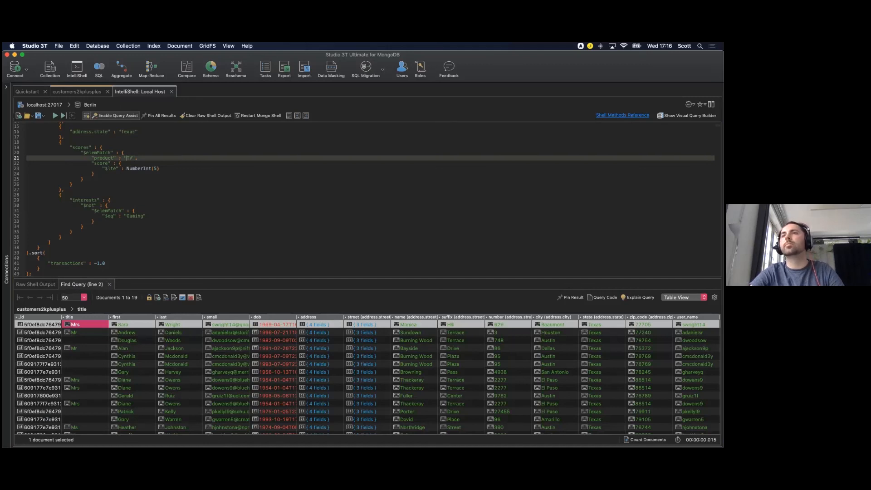
pyautogui.scroll(5, 367, 197)
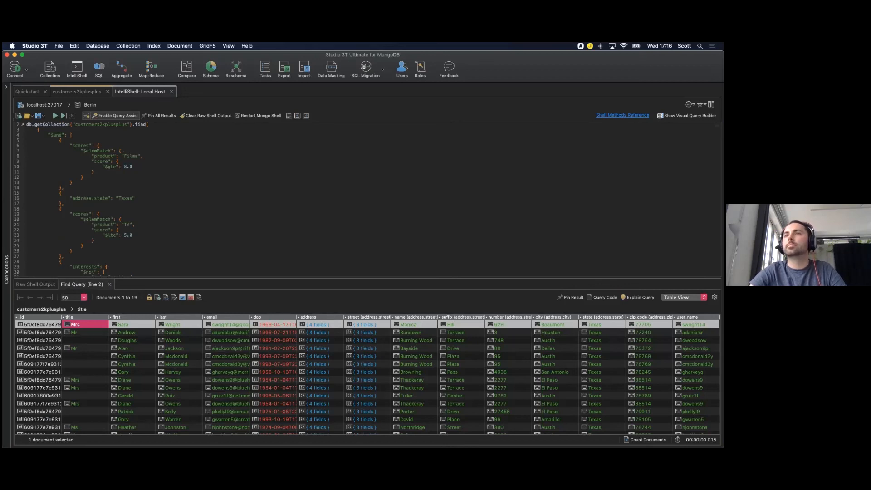
# - Show the Visual Query Builder beside the IntelliShell code, including the TV and Gaming groups
pyautogui.click(687, 116)
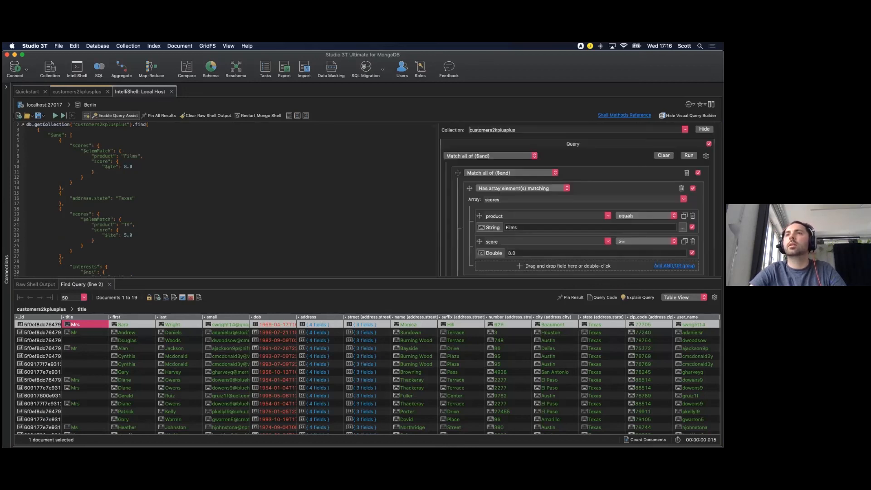
pyautogui.click(688, 115)
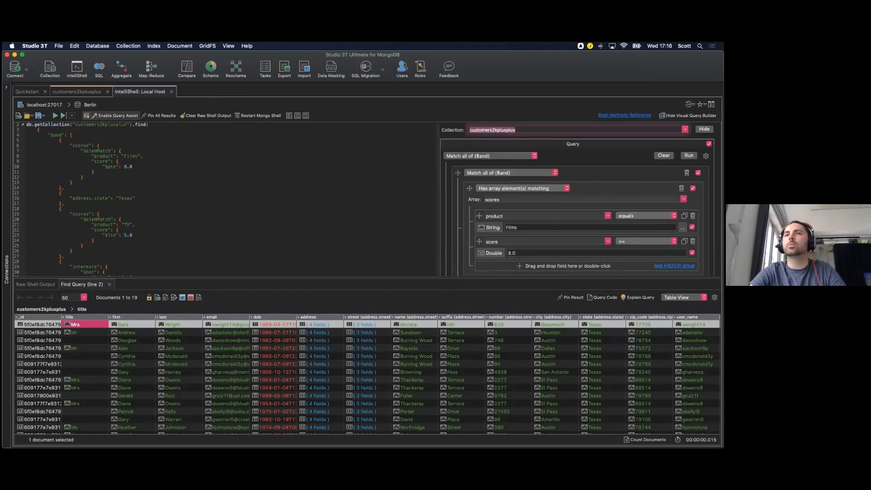
pyautogui.scroll(-3, 579, 205)
pyautogui.scroll(-2, 579, 204)
pyautogui.scroll(-3, 536, 241)
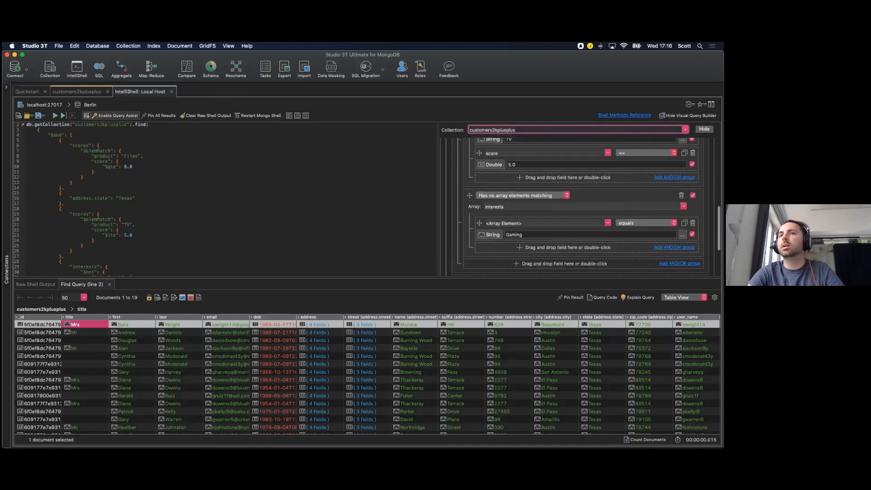